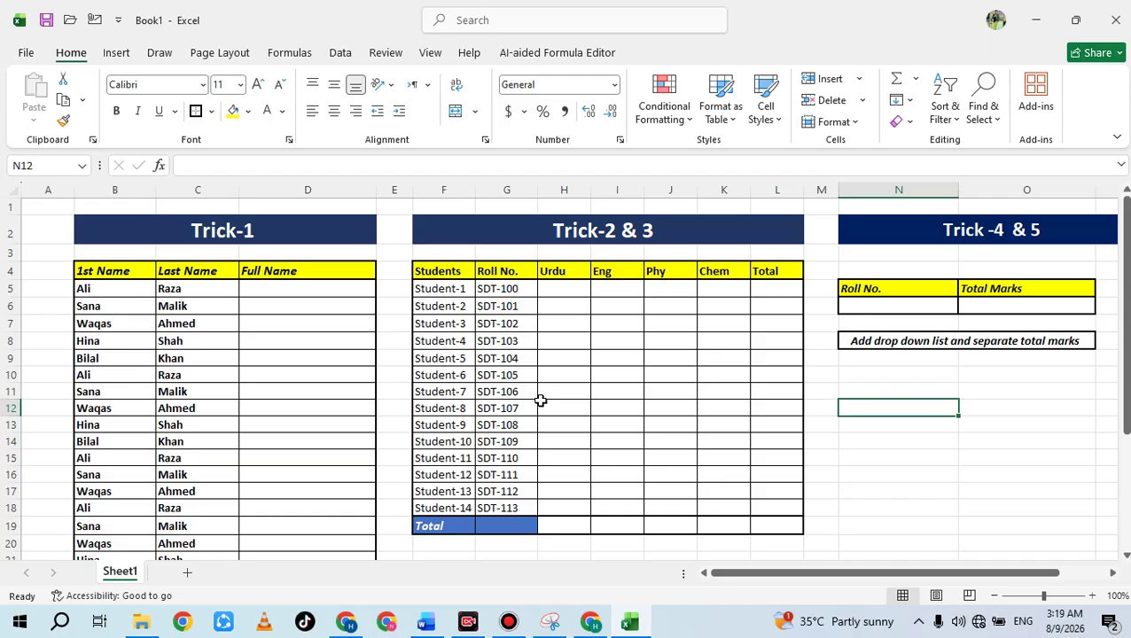
Review the Trick-1 table's 1st Name, Last Name and Full Name columns down to the last row.
{"action": "scroll", "coordinate": [540, 401], "scroll_direction": "down", "scroll_amount": 1}
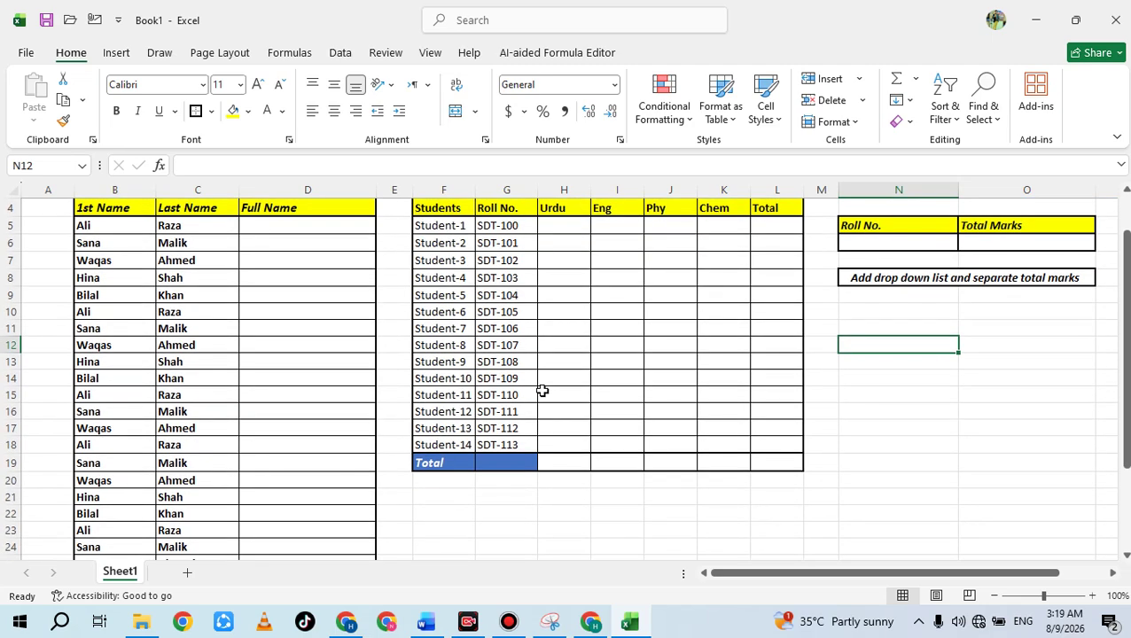
{"action": "scroll", "coordinate": [541, 390], "scroll_direction": "up", "scroll_amount": 1}
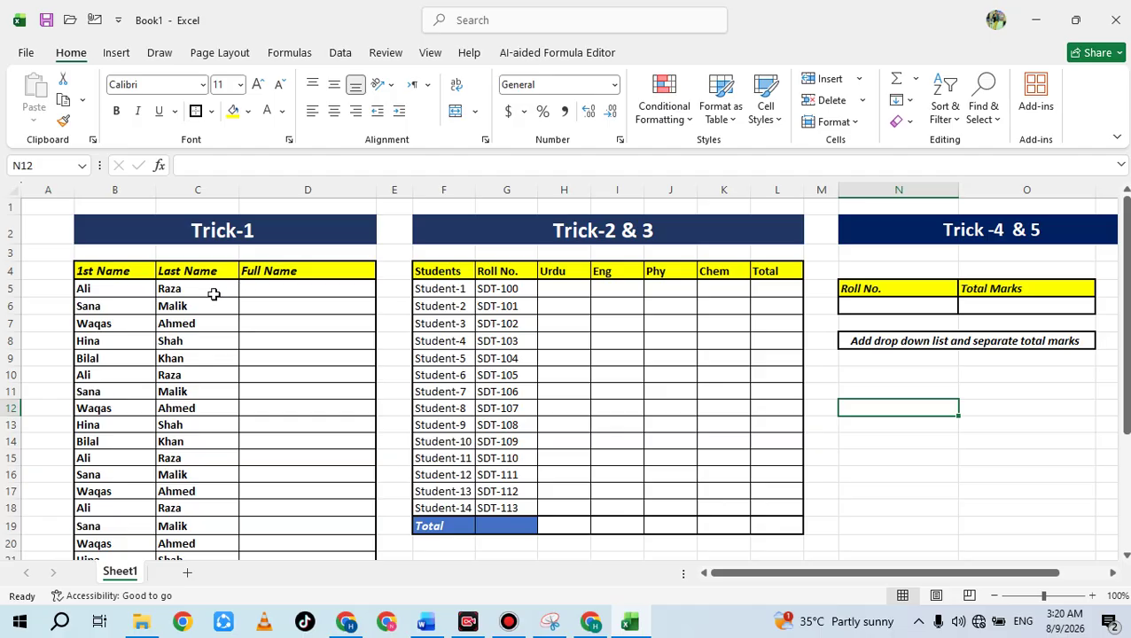
{"action": "left_click", "coordinate": [135, 273]}
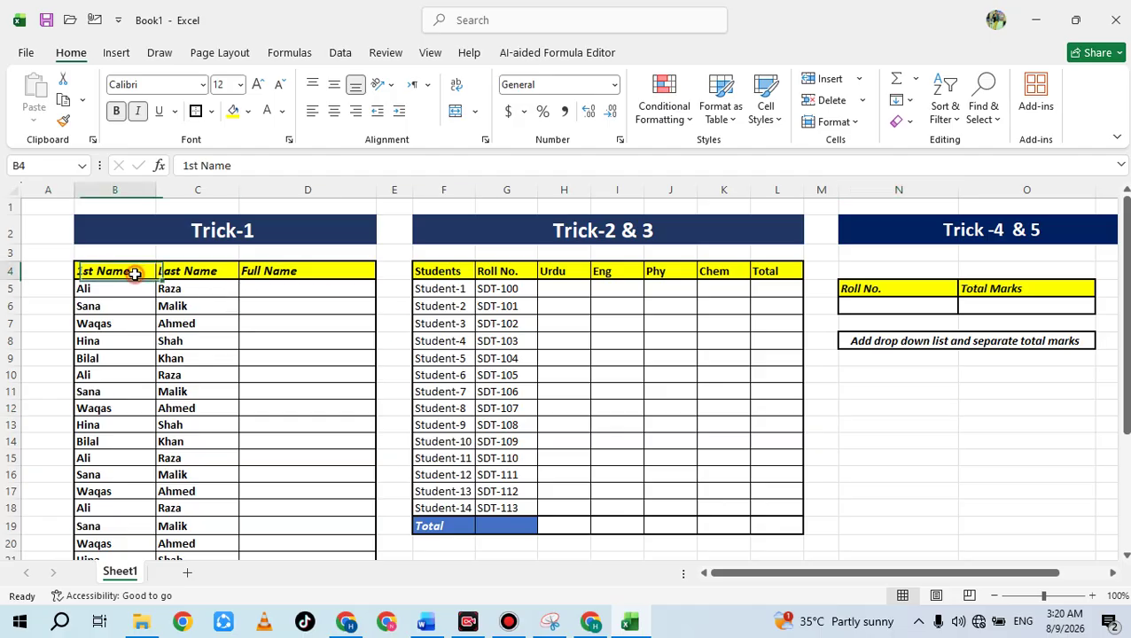
{"action": "left_click", "coordinate": [194, 270]}
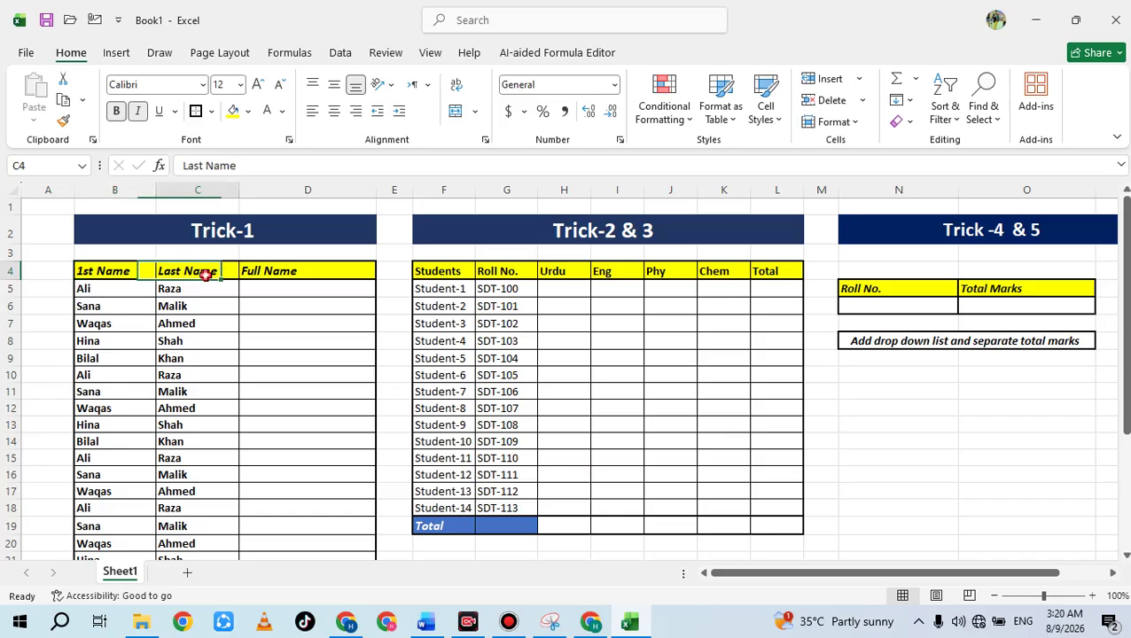
{"action": "left_click", "coordinate": [273, 270]}
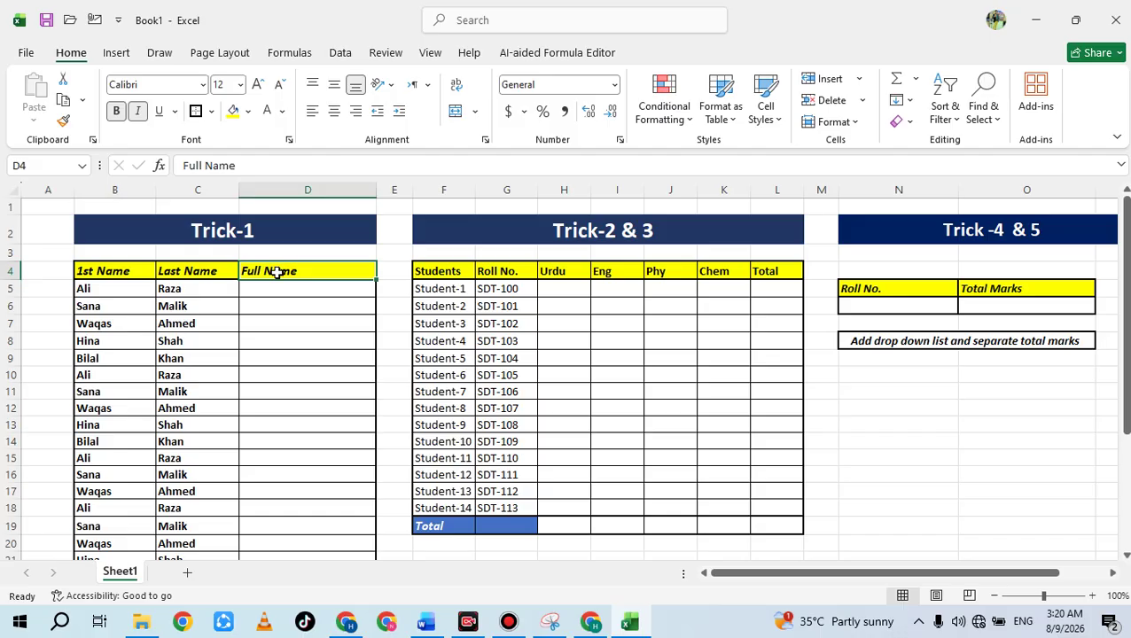
{"action": "left_click_drag", "start_coordinate": [104, 289], "coordinate": [95, 526]}
{"action": "left_click", "coordinate": [197, 306]}
{"action": "left_click_drag", "start_coordinate": [197, 289], "coordinate": [222, 468]}
{"action": "scroll", "coordinate": [222, 469], "scroll_direction": "down", "scroll_amount": 5}
{"action": "scroll", "coordinate": [223, 469], "scroll_direction": "up", "scroll_amount": 5}
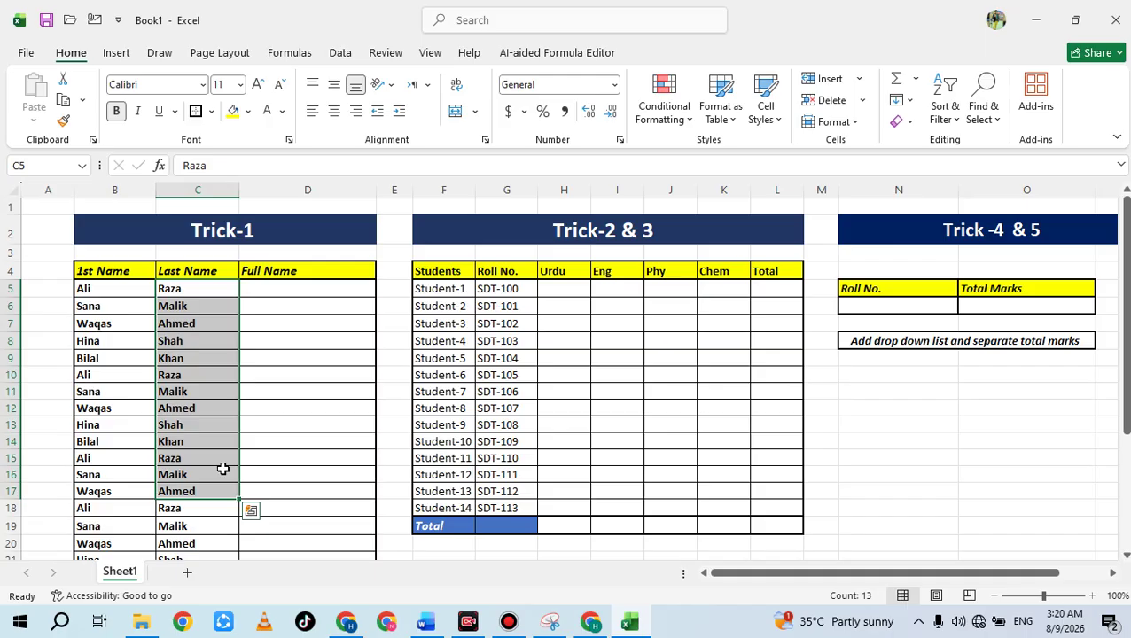
{"action": "left_click", "coordinate": [272, 375]}
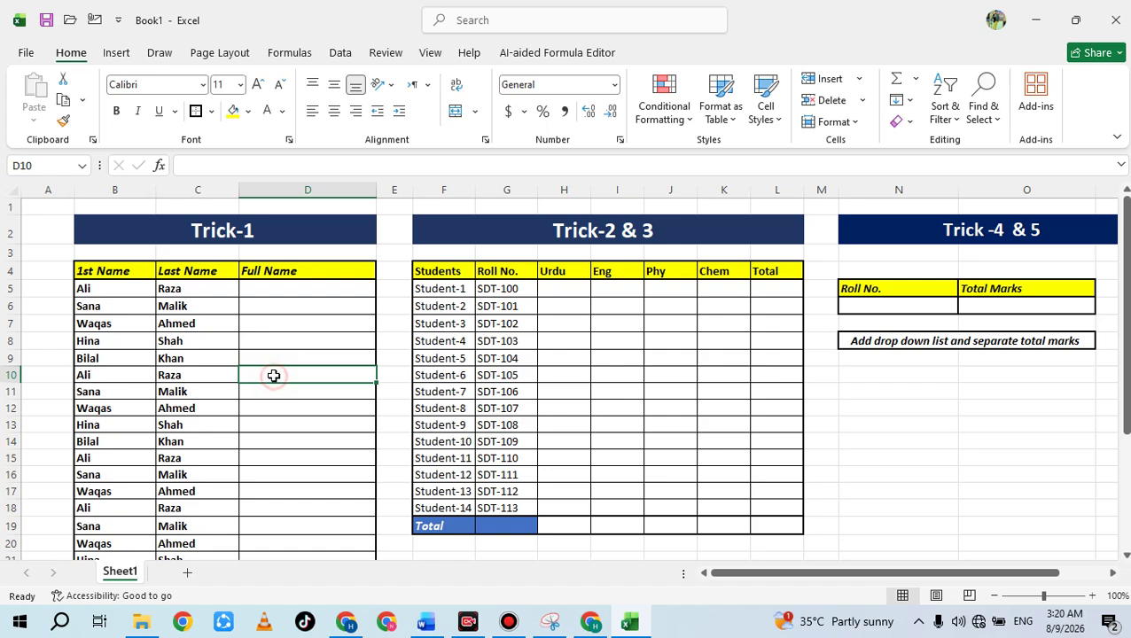
Enter the first person's full name in D5, combining the first and last names from B5 and C5.
{"action": "left_click", "coordinate": [273, 289]}
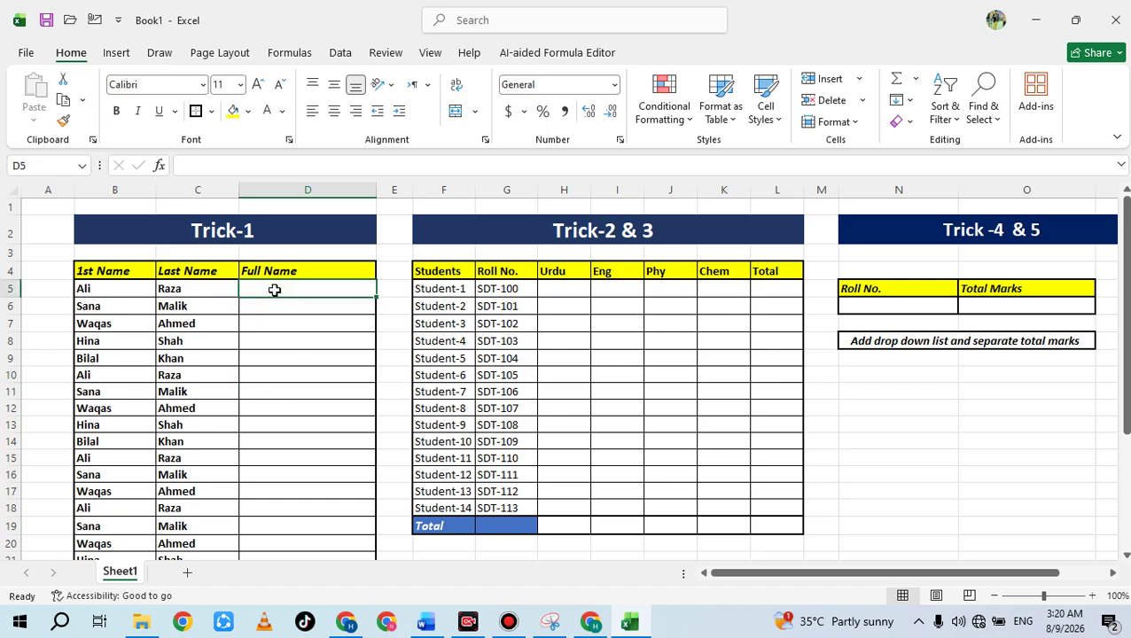
{"action": "left_click", "coordinate": [132, 292]}
{"action": "left_click", "coordinate": [164, 293]}
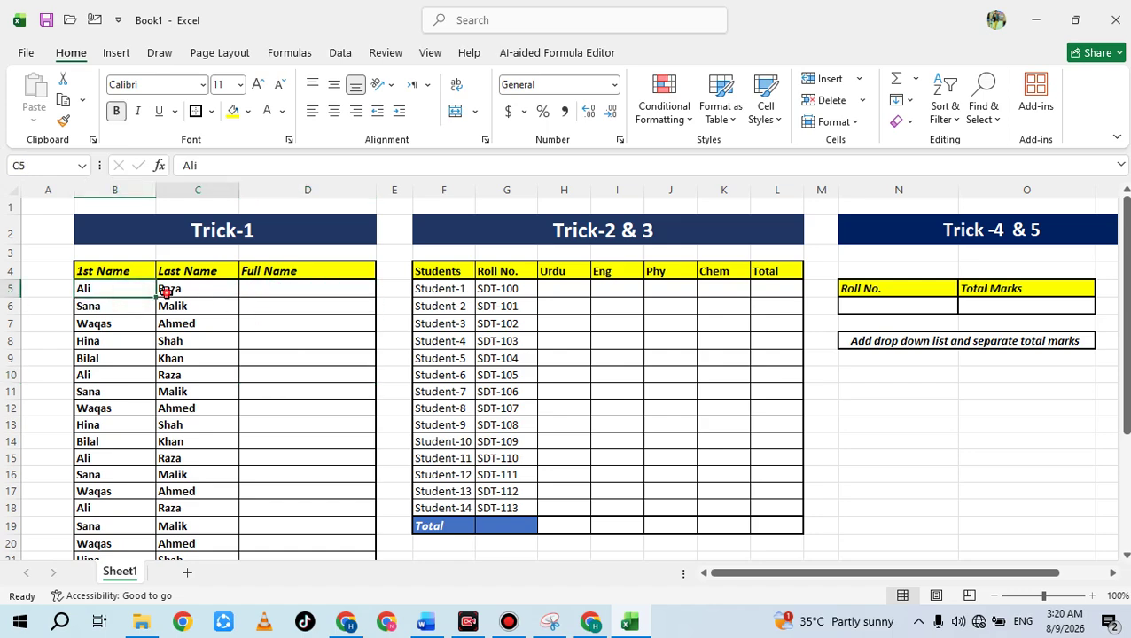
{"action": "left_click", "coordinate": [252, 290]}
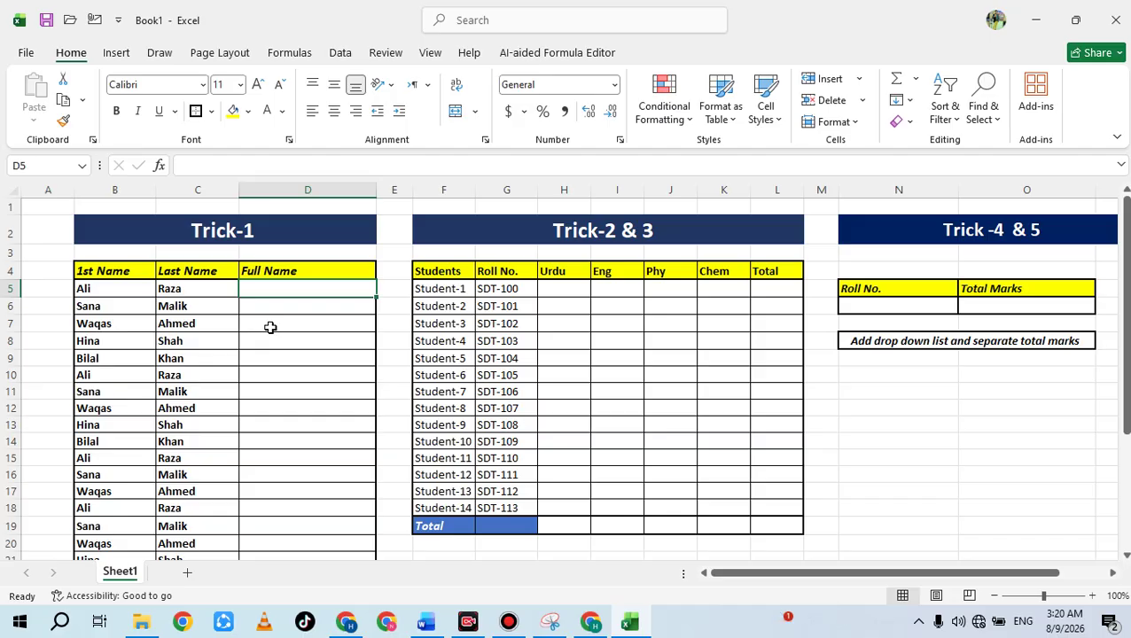
{"action": "type", "text": "Ali Raza"}
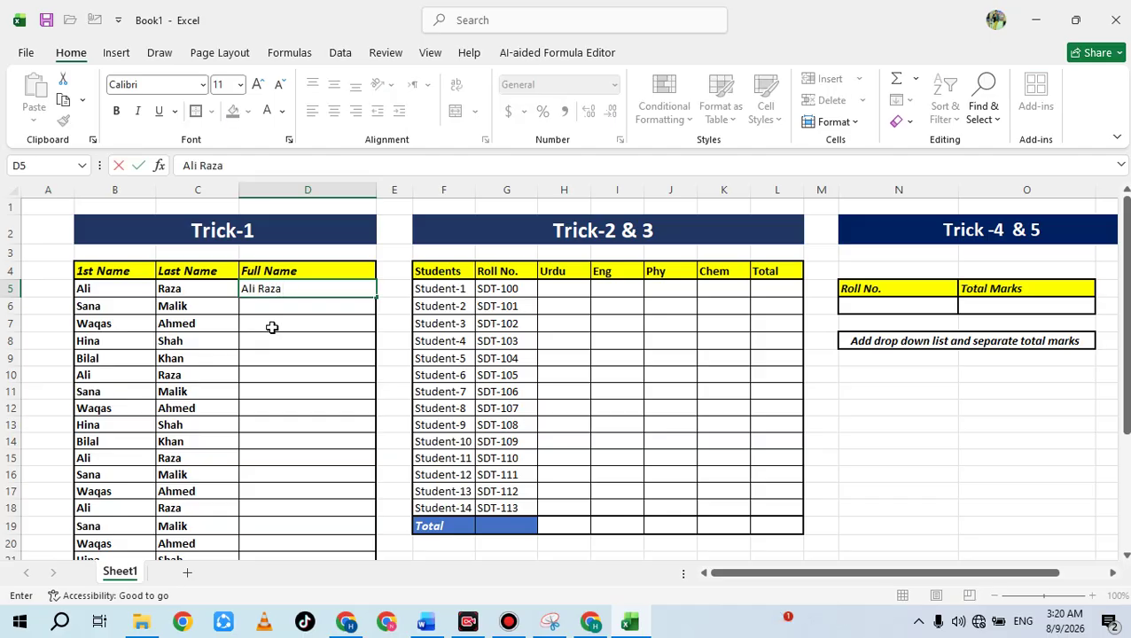
{"action": "left_click", "coordinate": [270, 327]}
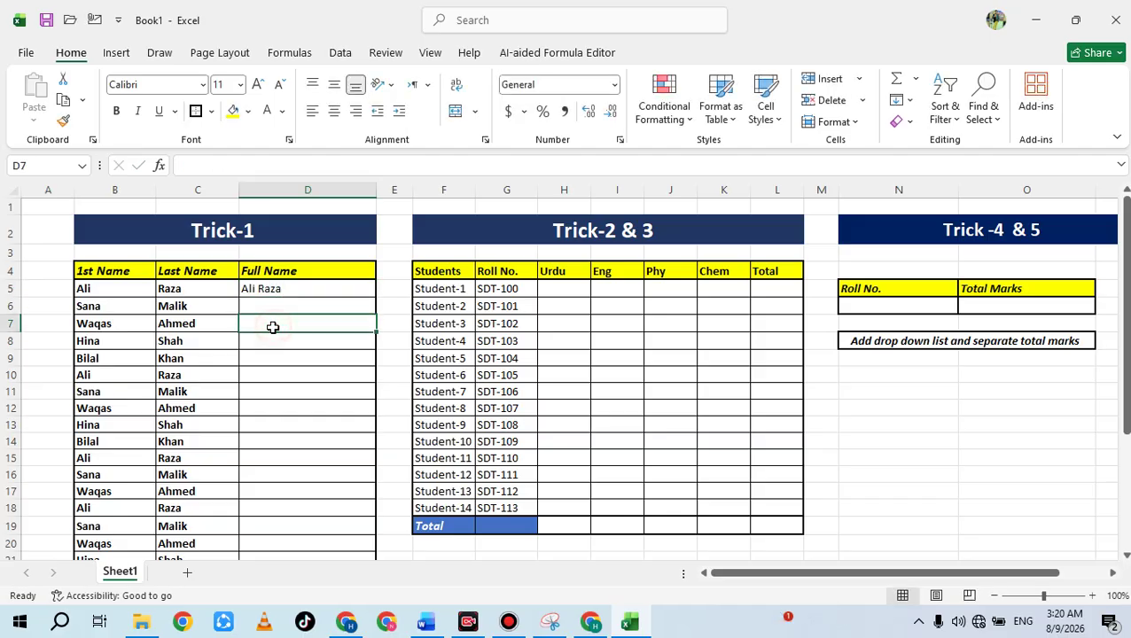
Flash Fill the rest of the Full Name column from D6 down and check it to the last row.
{"action": "left_click", "coordinate": [268, 306]}
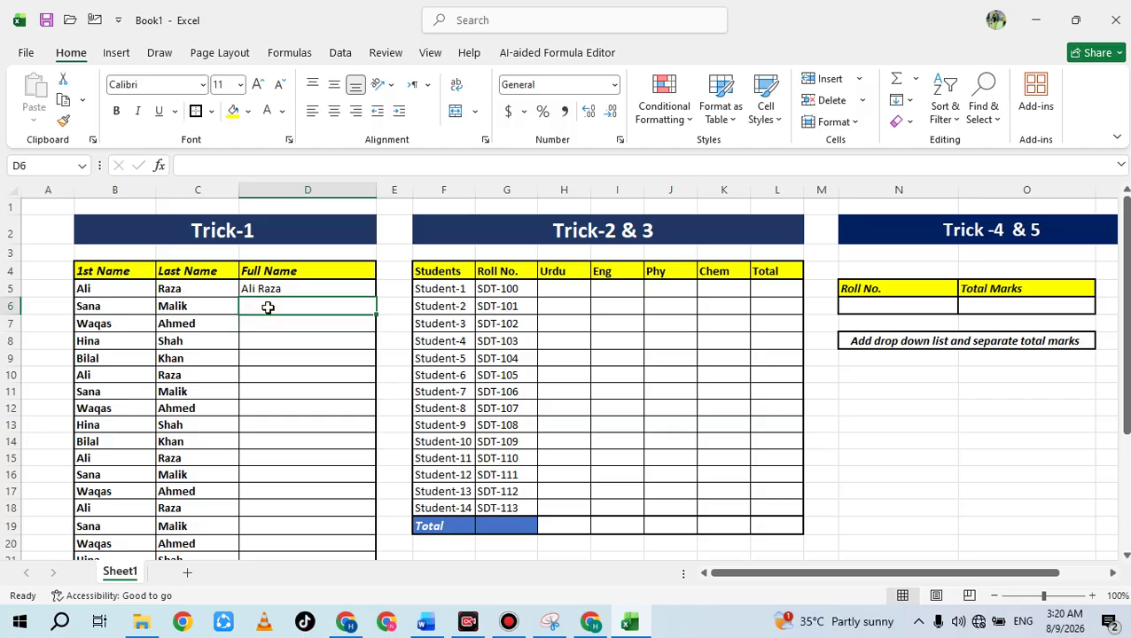
{"action": "key", "text": "ctrl+e"}
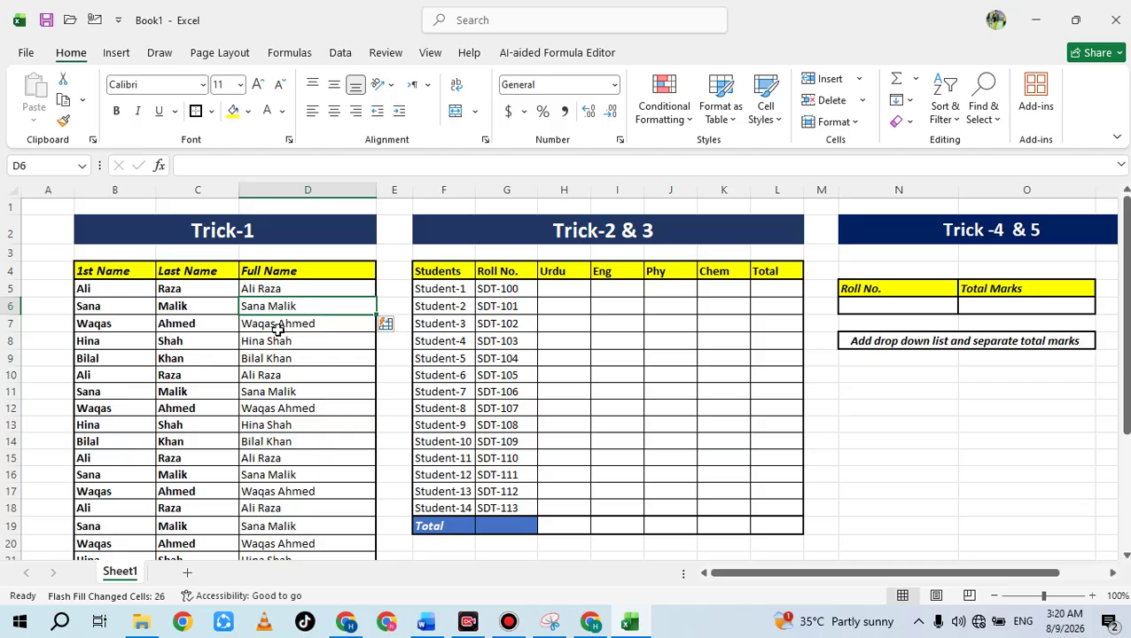
{"action": "scroll", "coordinate": [273, 323], "scroll_direction": "down", "scroll_amount": 4}
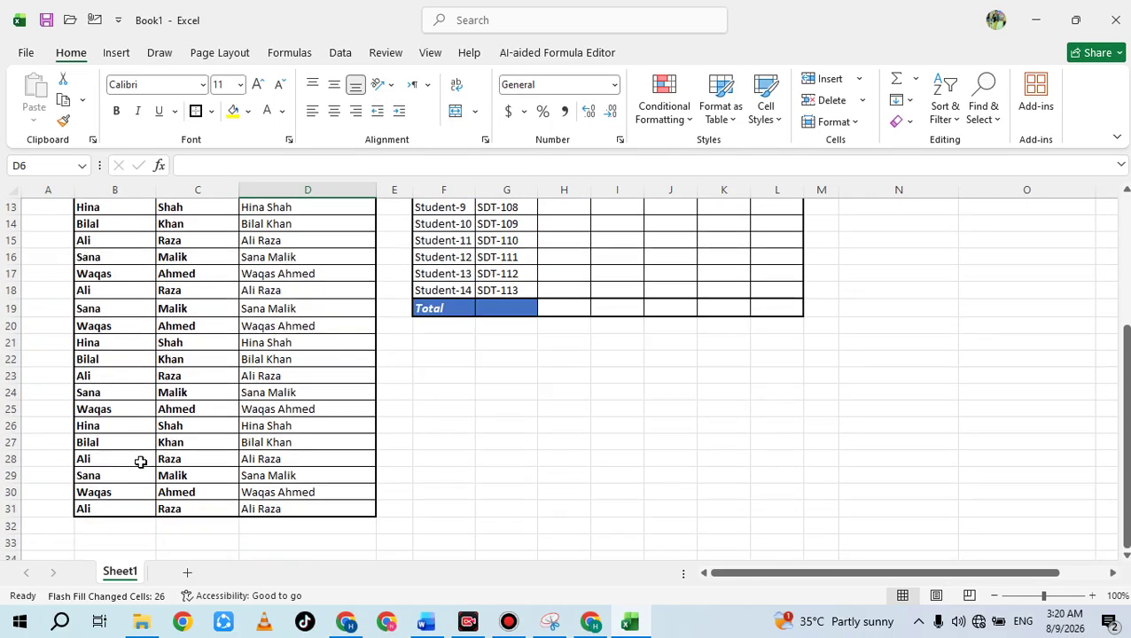
{"action": "scroll", "coordinate": [297, 486], "scroll_direction": "up", "scroll_amount": 2}
{"action": "scroll", "coordinate": [283, 449], "scroll_direction": "up", "scroll_amount": 2}
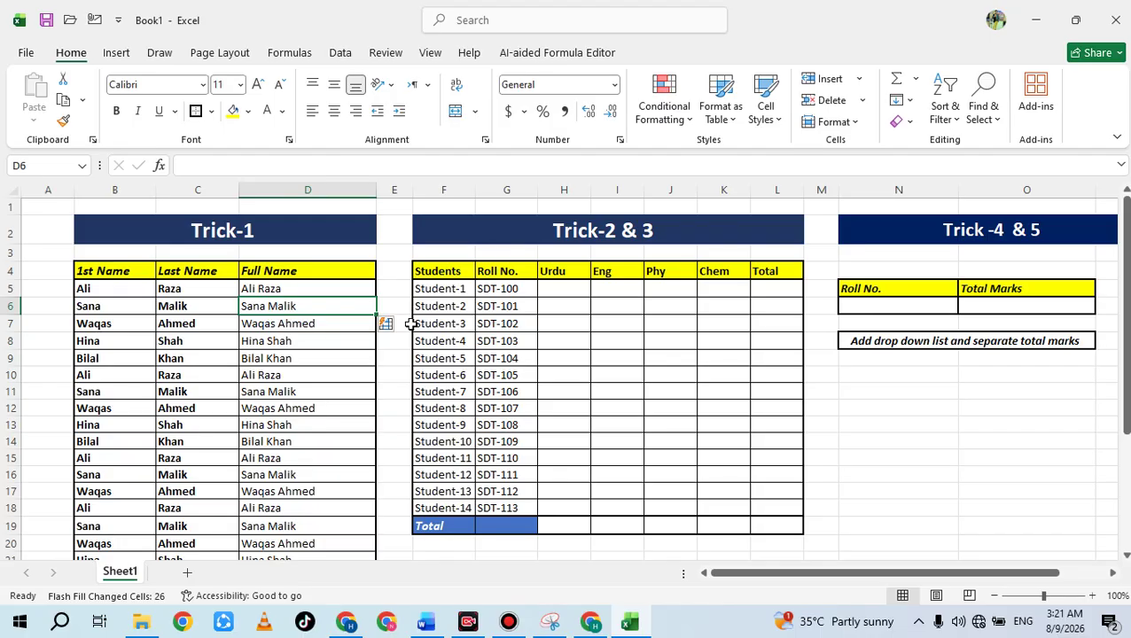
Review the Trick-2 & 3 table: its students, roll numbers and the empty subject marks range H5:K18.
{"action": "left_click", "coordinate": [525, 323]}
{"action": "left_click_drag", "start_coordinate": [298, 290], "coordinate": [283, 511]}
{"action": "left_click", "coordinate": [543, 331]}
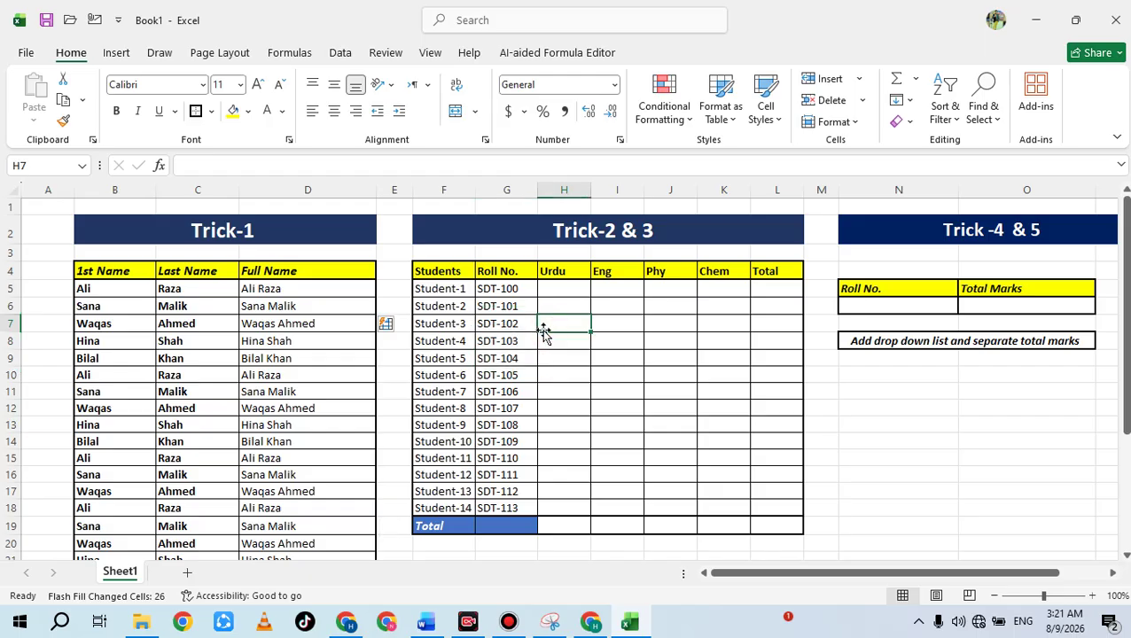
{"action": "left_click_drag", "start_coordinate": [451, 274], "coordinate": [619, 425]}
{"action": "left_click", "coordinate": [434, 375]}
{"action": "left_click_drag", "start_coordinate": [440, 288], "coordinate": [474, 491]}
{"action": "left_click_drag", "start_coordinate": [498, 290], "coordinate": [505, 507]}
{"action": "left_click", "coordinate": [578, 324]}
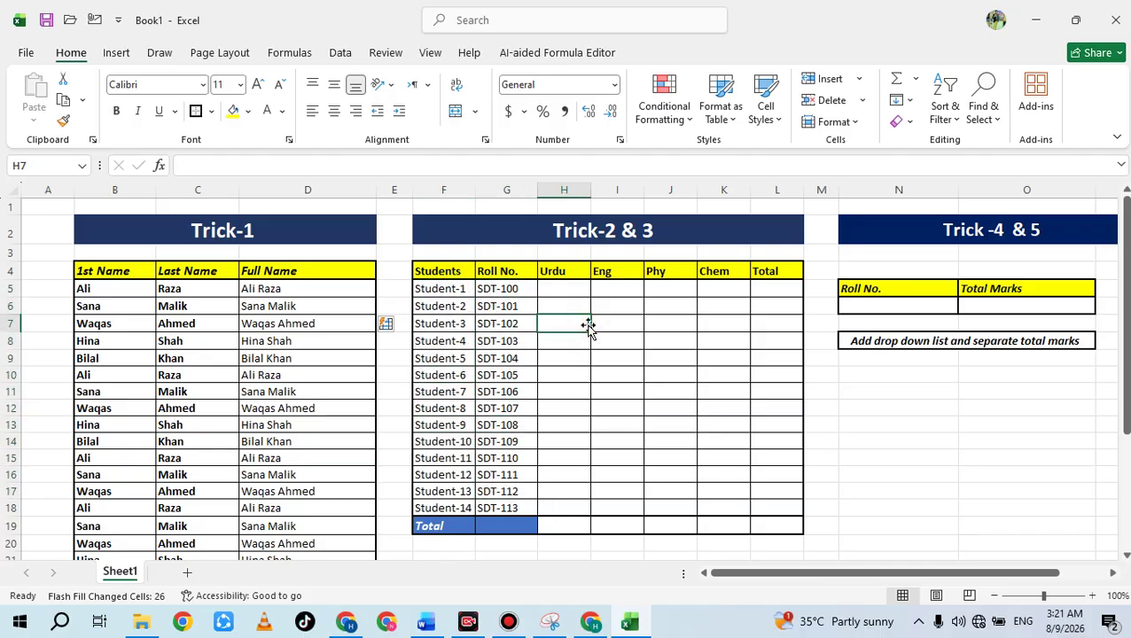
{"action": "left_click_drag", "start_coordinate": [571, 288], "coordinate": [737, 509]}
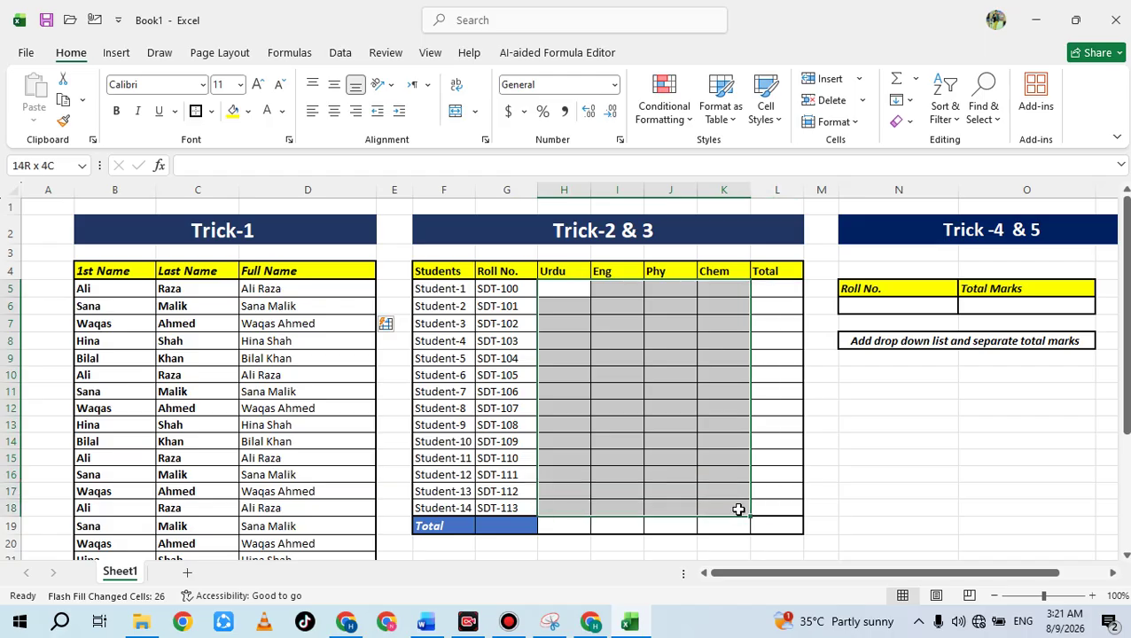
{"action": "left_click_drag", "start_coordinate": [737, 509], "coordinate": [737, 510]}
{"action": "left_click", "coordinate": [601, 328]}
{"action": "left_click_drag", "start_coordinate": [553, 293], "coordinate": [739, 505]}
{"action": "left_click_drag", "start_coordinate": [739, 505], "coordinate": [739, 505]}
{"action": "left_click", "coordinate": [585, 406]}
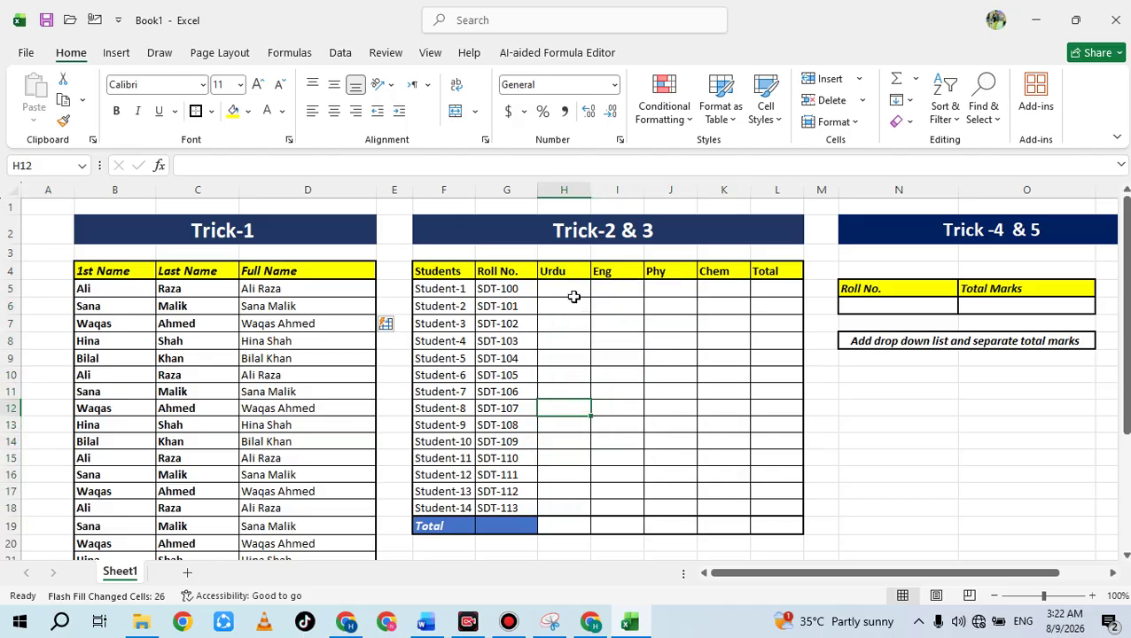
Fill the marks range H5:K18 with =RANDBETWEEN(60,90) and centre the cells horizontally.
{"action": "left_click_drag", "start_coordinate": [553, 290], "coordinate": [716, 506]}
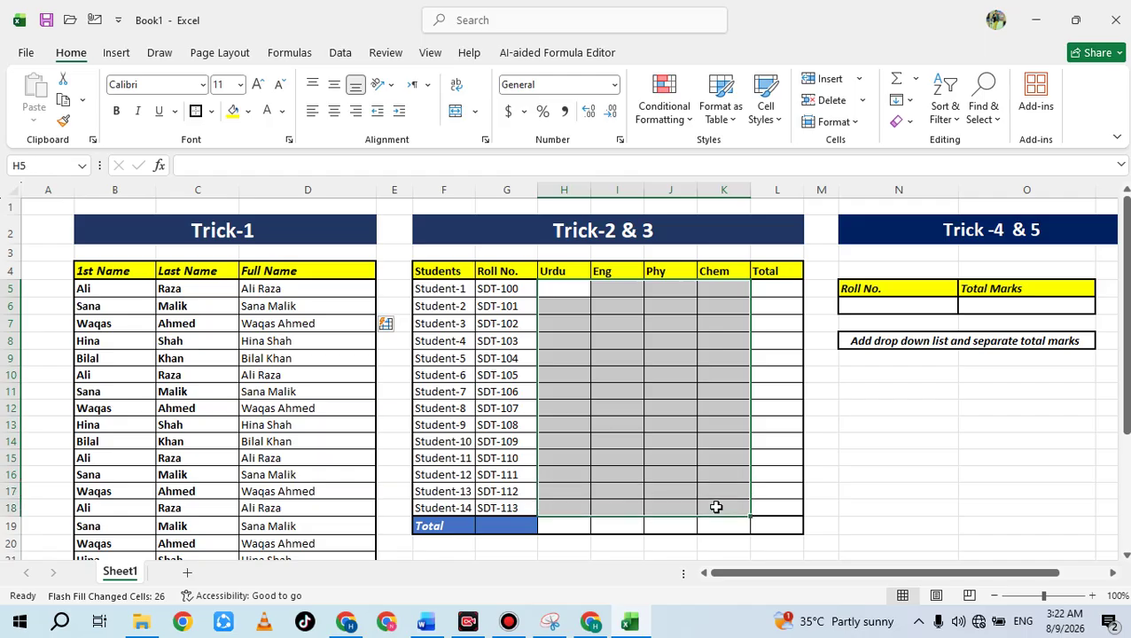
{"action": "type", "text": "=r"}
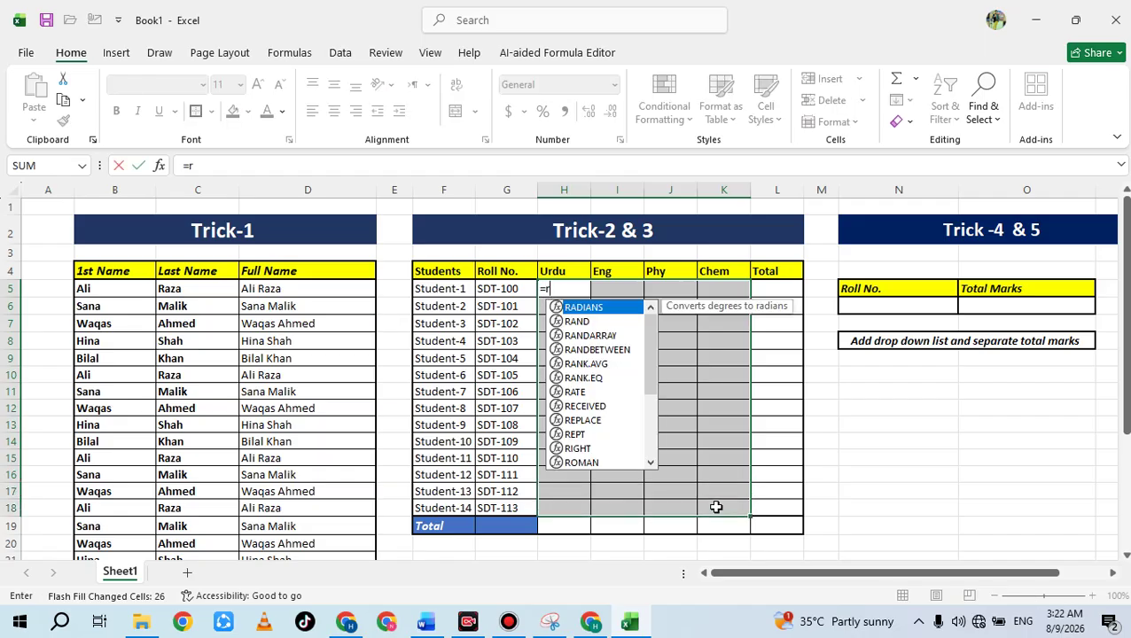
{"action": "type", "text": "andbe"}
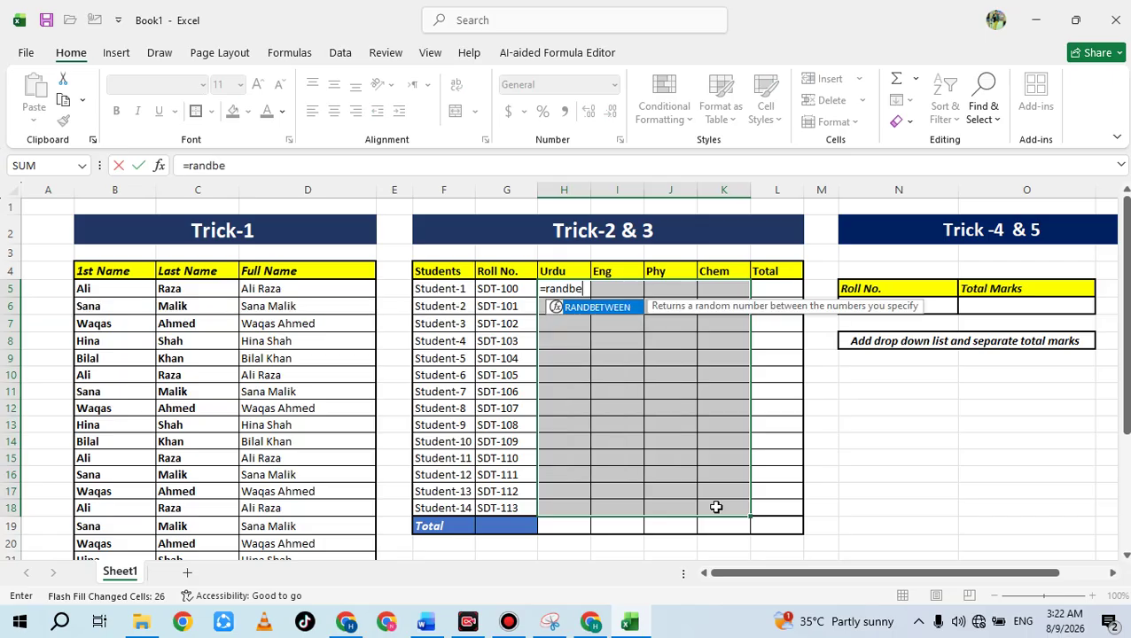
{"action": "key", "text": "Tab"}
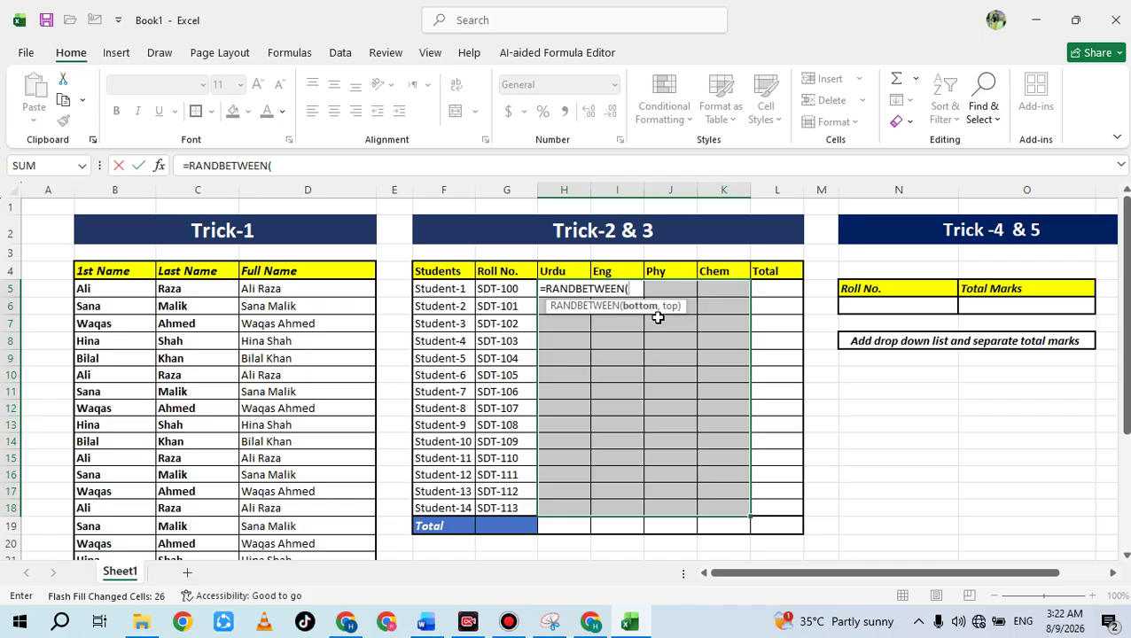
{"action": "type", "text": "60,"}
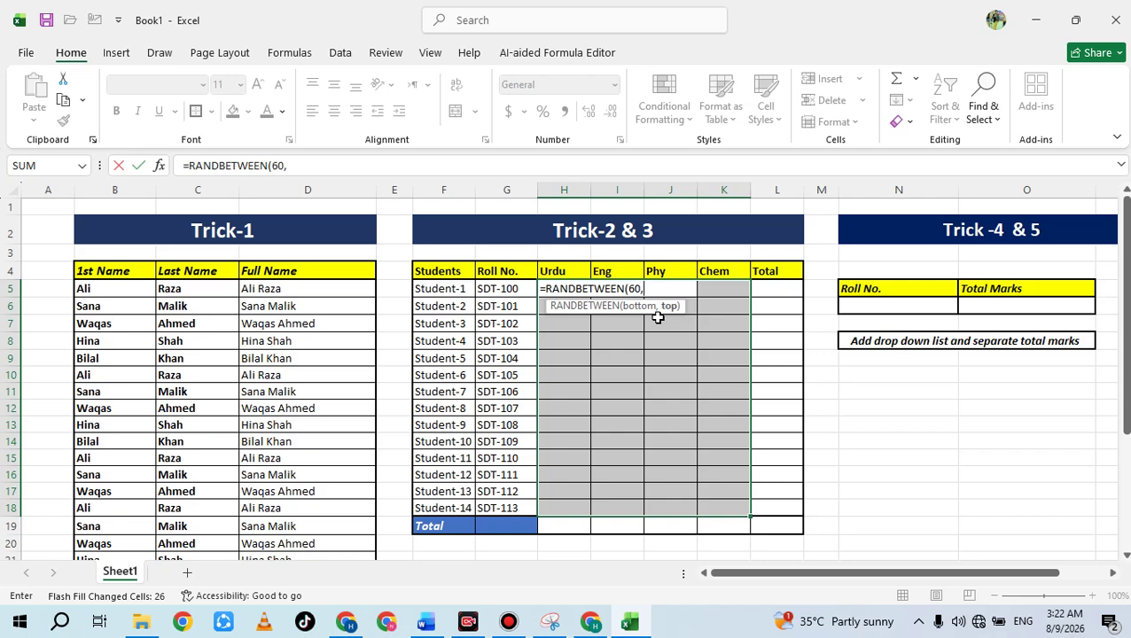
{"action": "type", "text": "90)"}
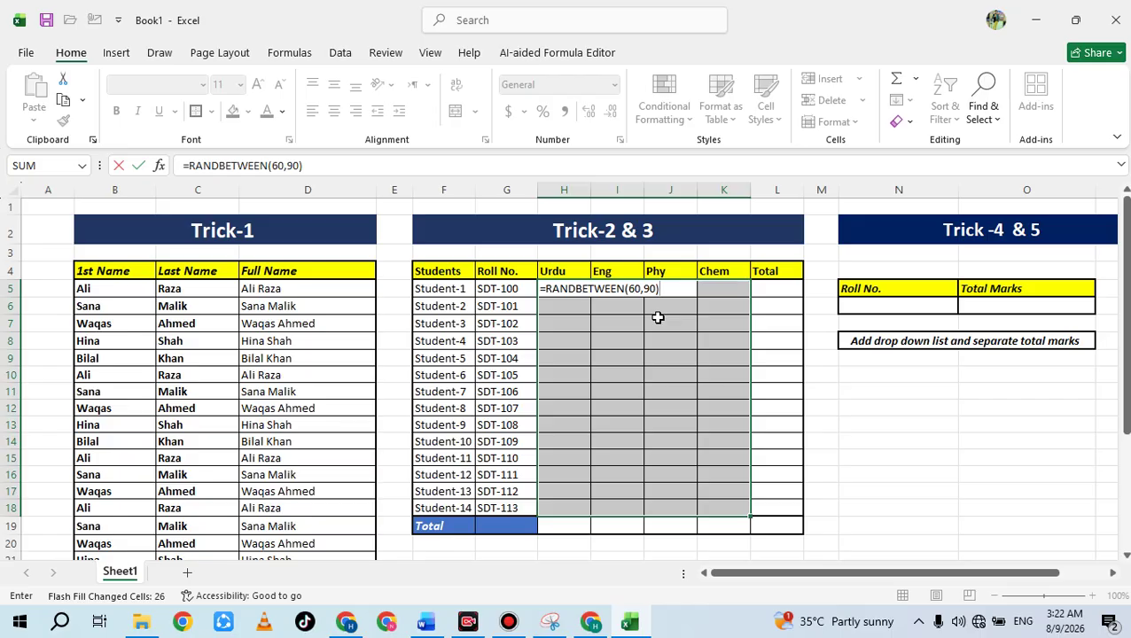
{"action": "key", "text": "ctrl+Return"}
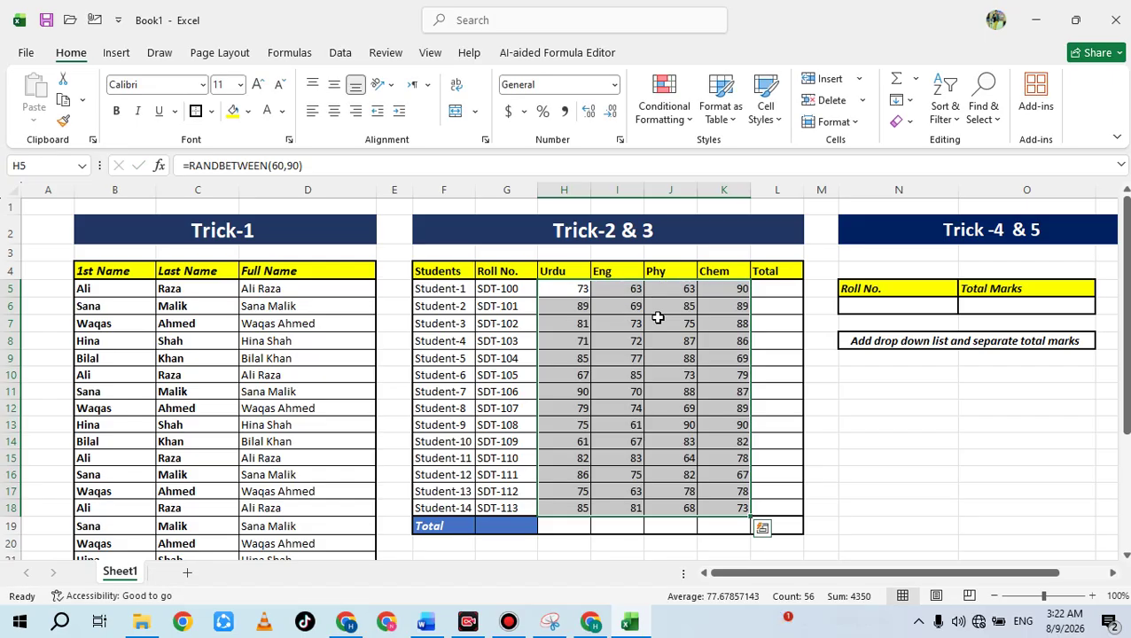
{"action": "left_click", "coordinate": [334, 111]}
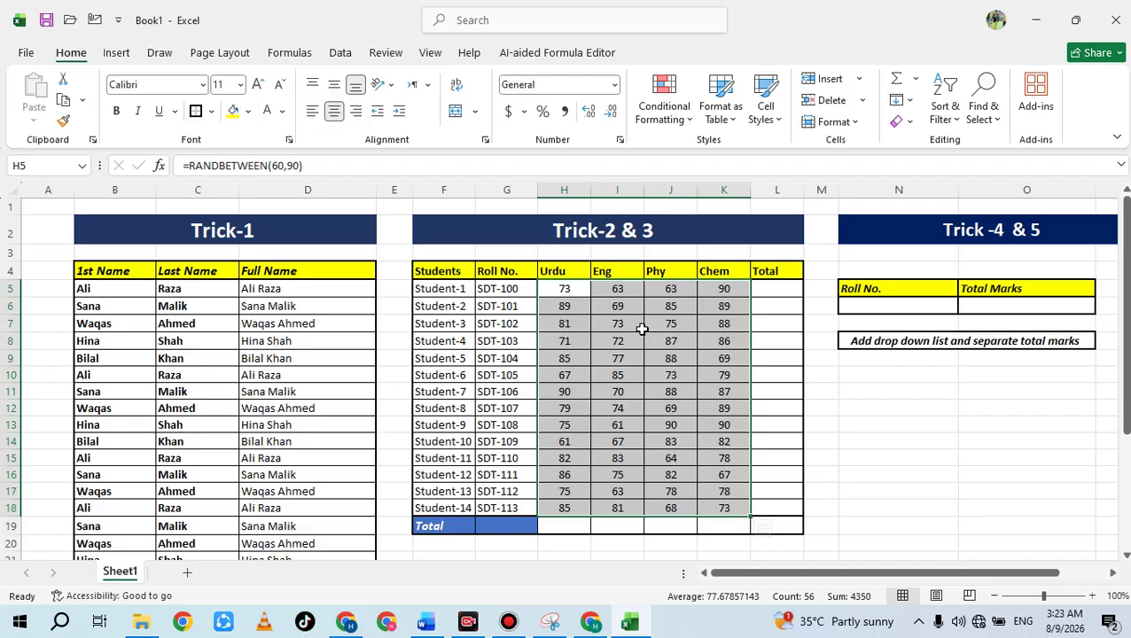
Replace the formulas in H5:K18 with fixed numbers by copying the range and pasting it over itself as Values.
{"action": "key", "text": "ctrl+c"}
{"action": "key", "text": "ctrl+q"}
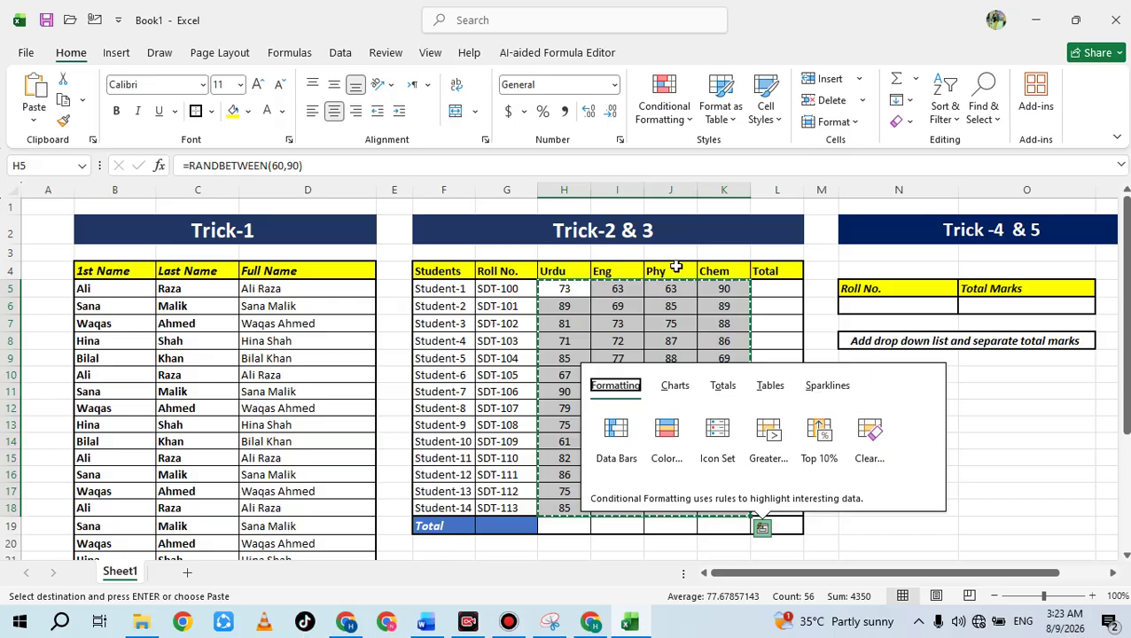
{"action": "left_click", "coordinate": [640, 341]}
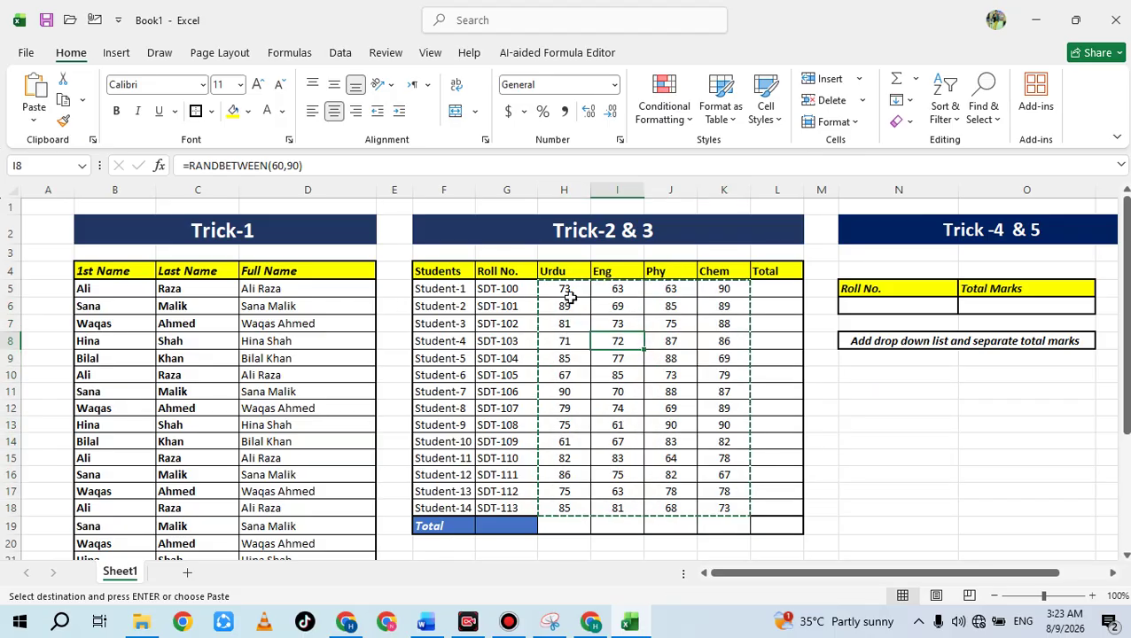
{"action": "left_click_drag", "start_coordinate": [560, 291], "coordinate": [736, 507]}
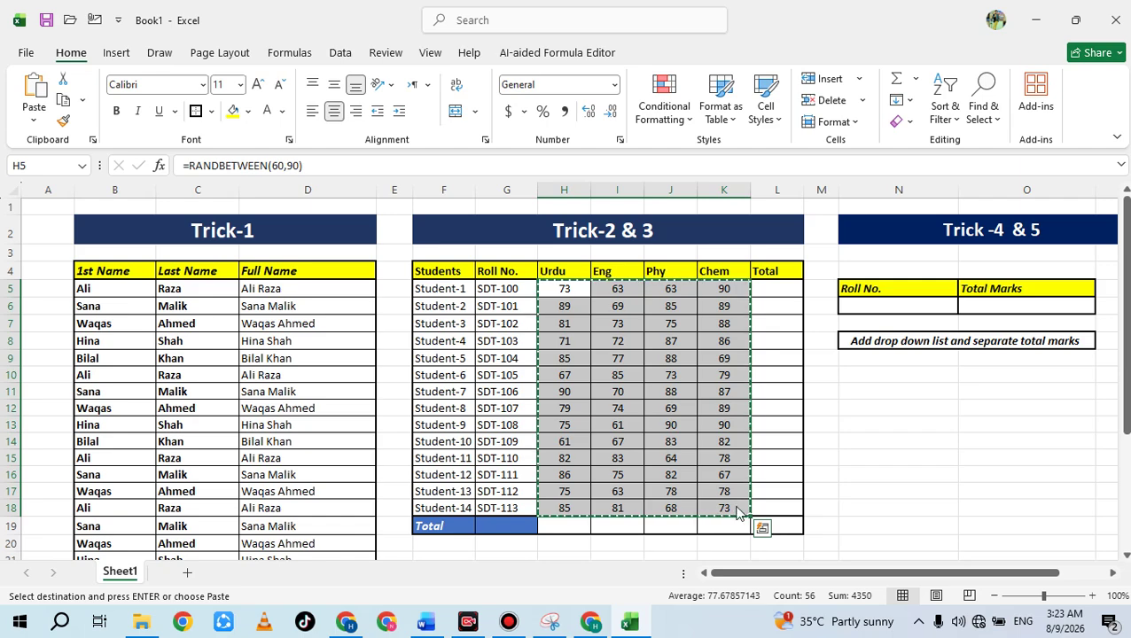
{"action": "key", "text": "ctrl+alt+v"}
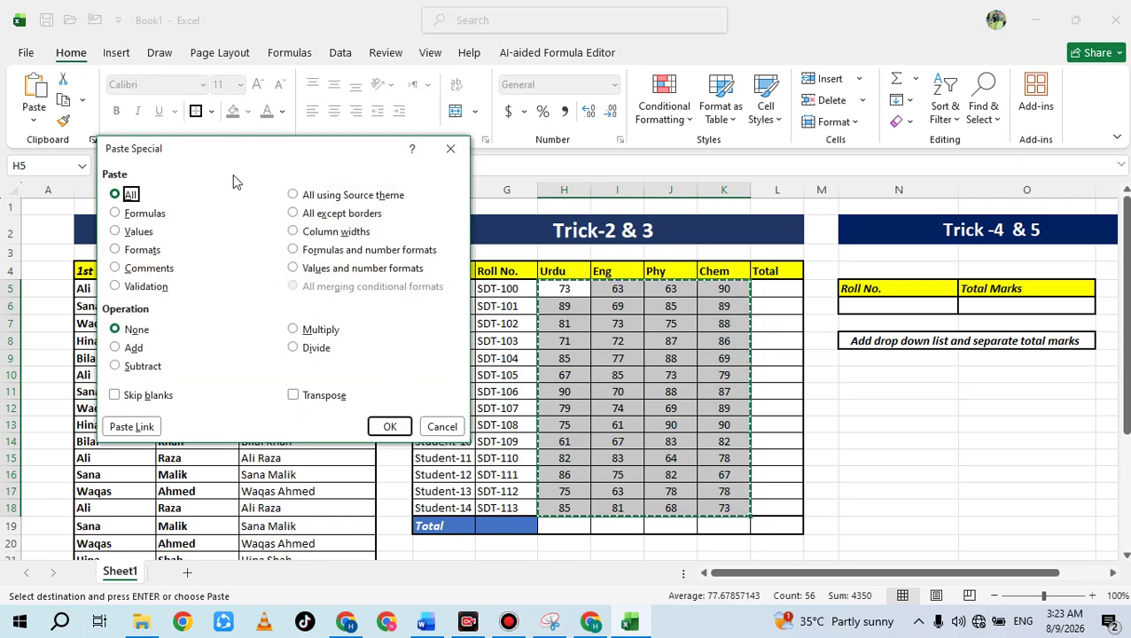
{"action": "left_click_drag", "start_coordinate": [236, 150], "coordinate": [434, 153]}
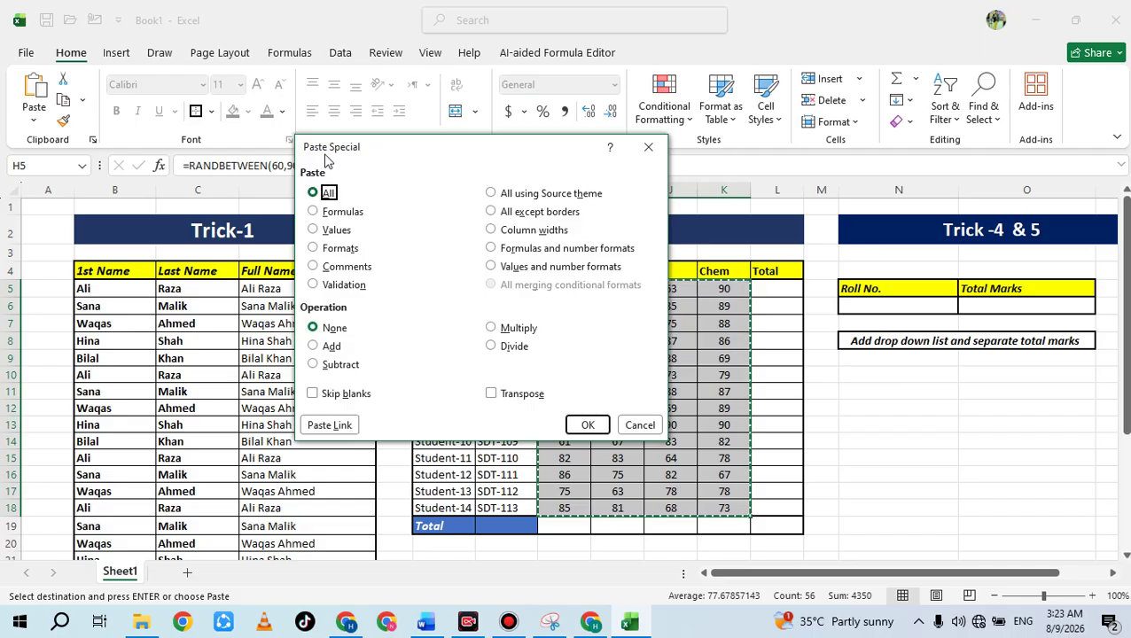
{"action": "left_click", "coordinate": [326, 230]}
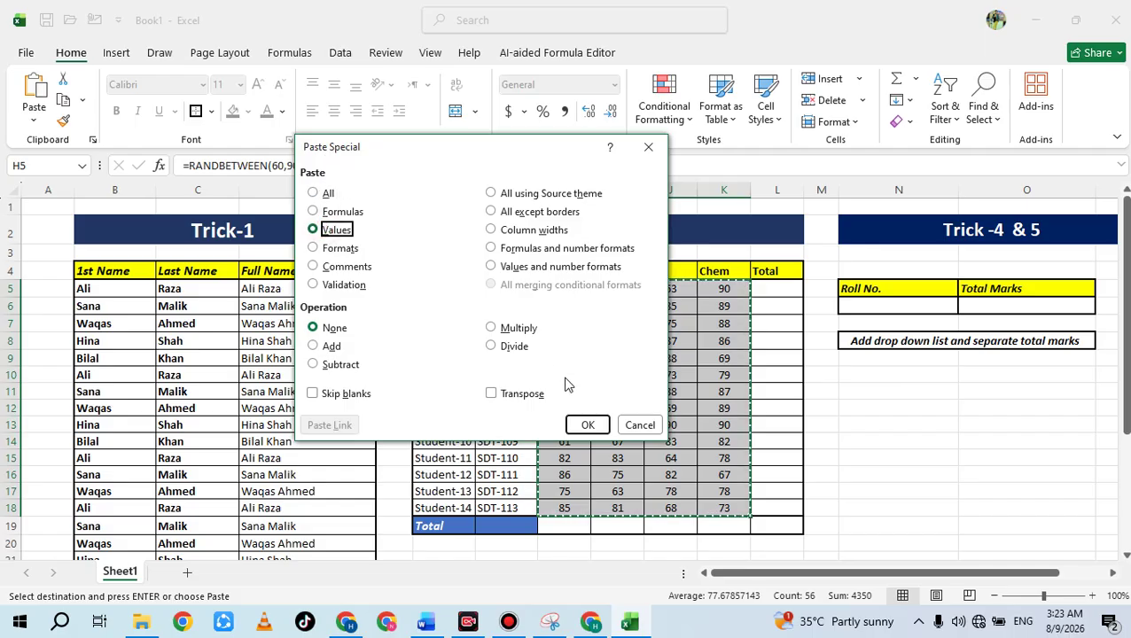
{"action": "left_click", "coordinate": [588, 424]}
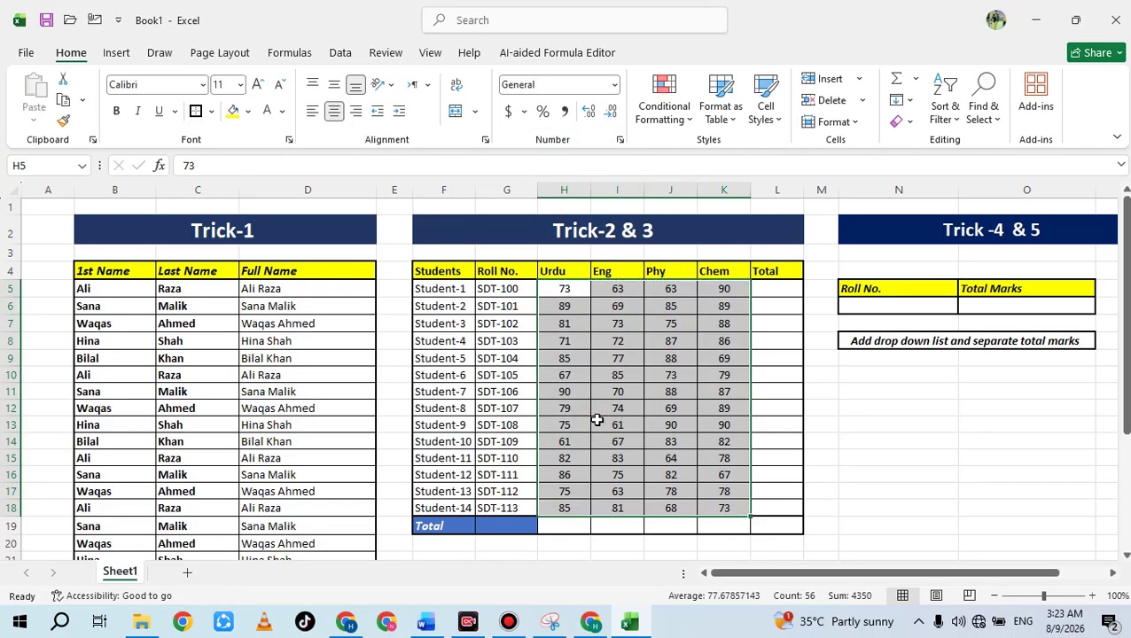
Review the marks in H5:K18 and the empty Total column L5:L18.
{"action": "left_click", "coordinate": [651, 363]}
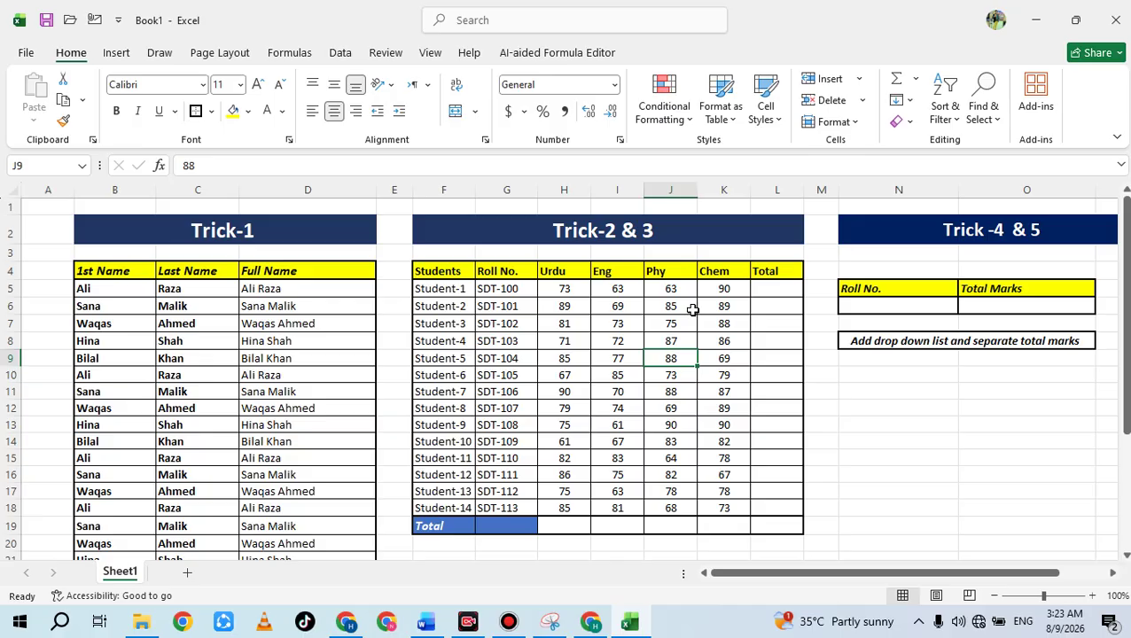
{"action": "left_click_drag", "start_coordinate": [563, 290], "coordinate": [712, 505]}
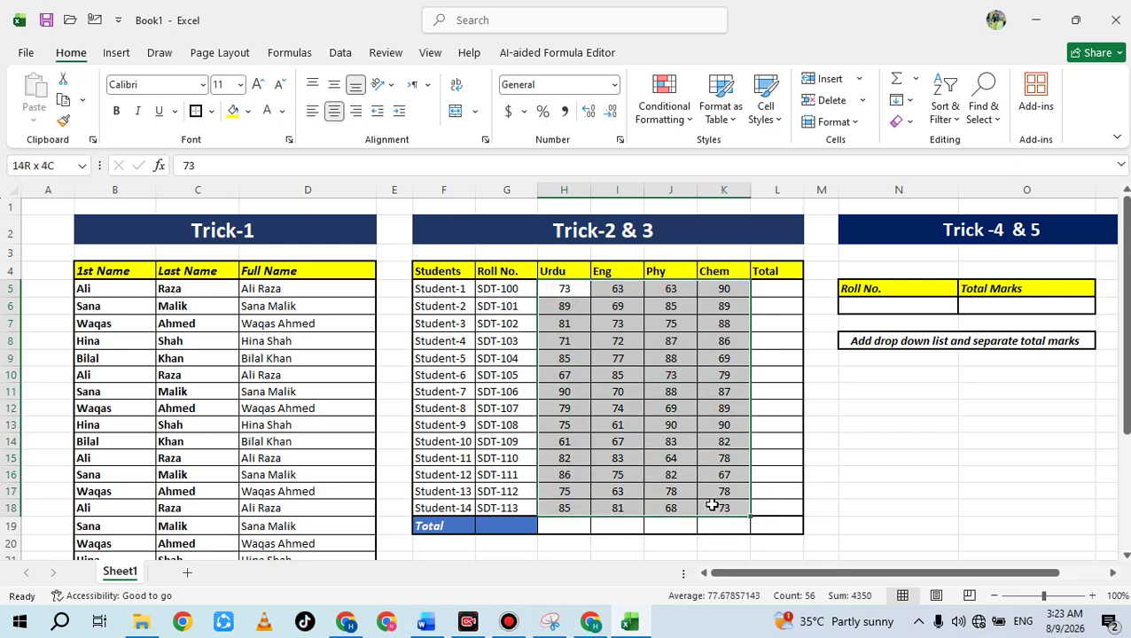
{"action": "left_click", "coordinate": [670, 340]}
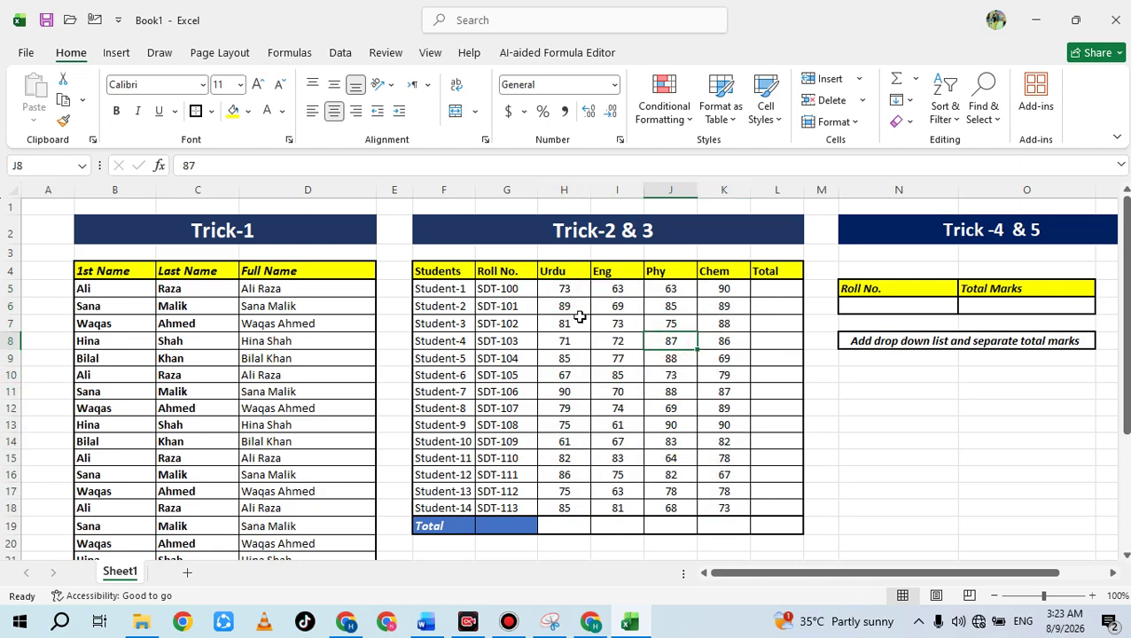
{"action": "left_click_drag", "start_coordinate": [565, 292], "coordinate": [706, 502]}
{"action": "left_click", "coordinate": [774, 341]}
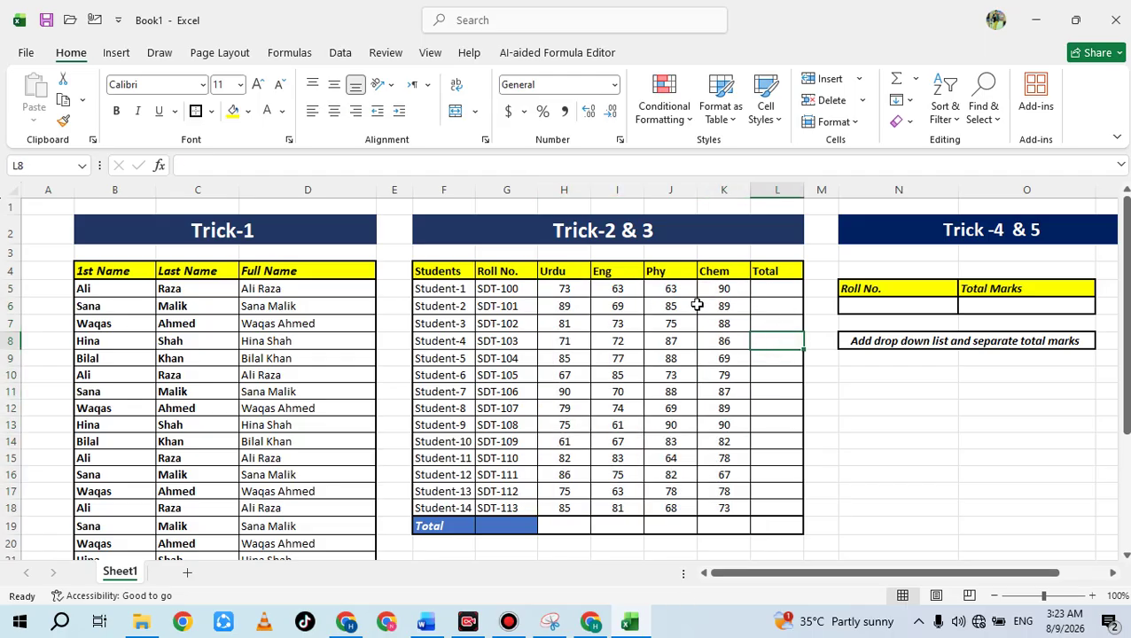
{"action": "left_click_drag", "start_coordinate": [756, 292], "coordinate": [751, 514]}
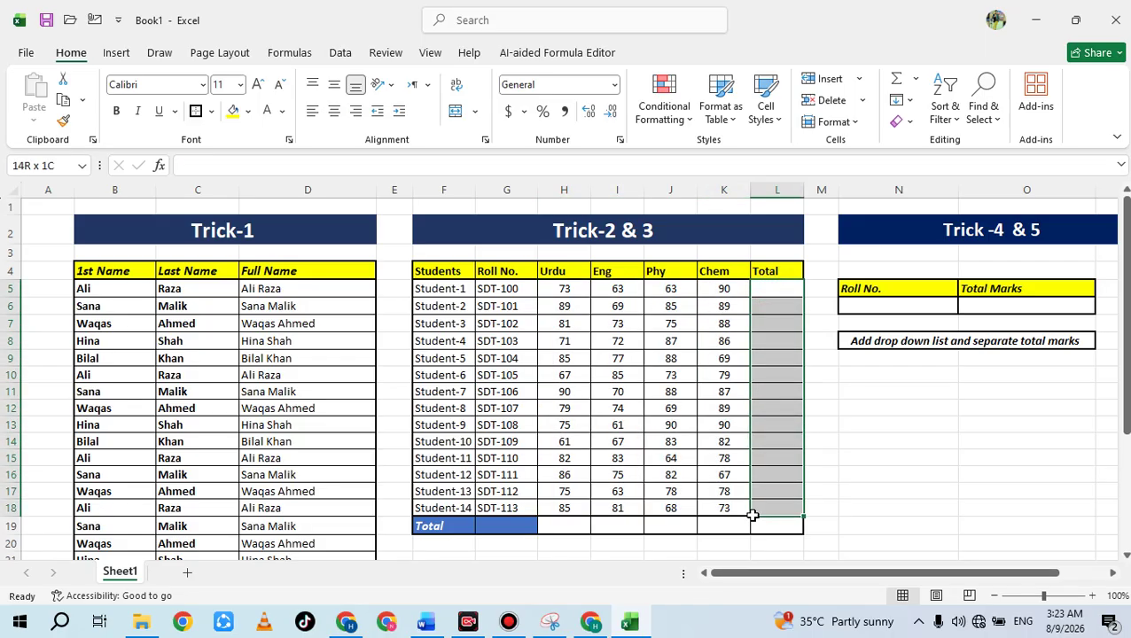
Clear the fill colour from G19:L19 and merge and centre the Total label across F19:G19.
{"action": "left_click_drag", "start_coordinate": [502, 527], "coordinate": [762, 522]}
{"action": "left_click", "coordinate": [248, 111]}
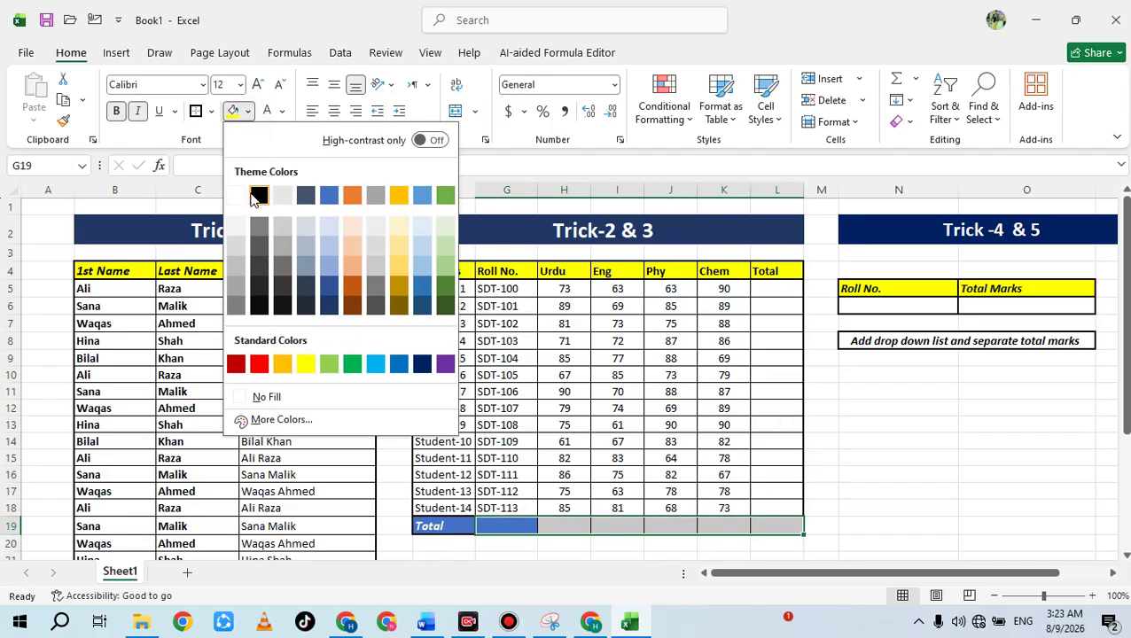
{"action": "left_click", "coordinate": [265, 396]}
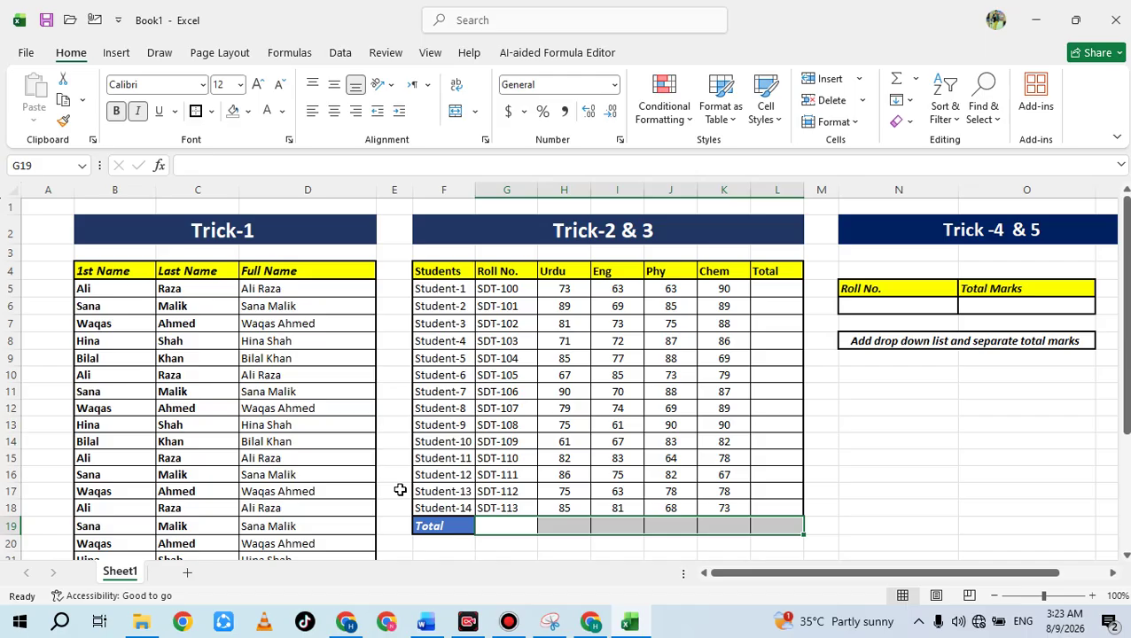
{"action": "left_click", "coordinate": [599, 453]}
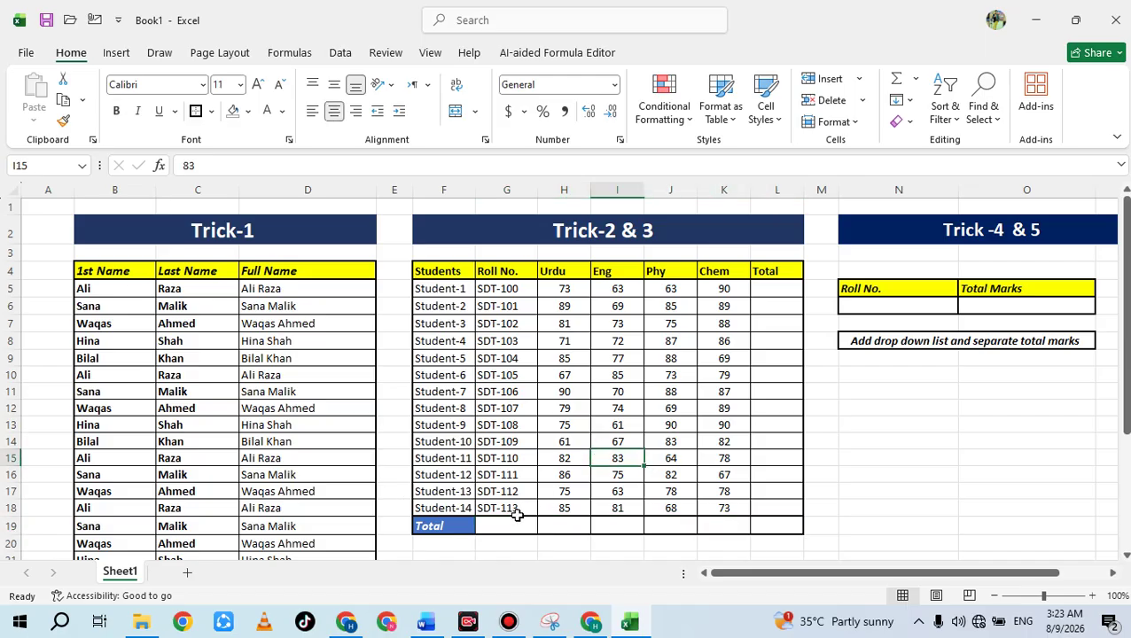
{"action": "left_click_drag", "start_coordinate": [450, 526], "coordinate": [505, 525]}
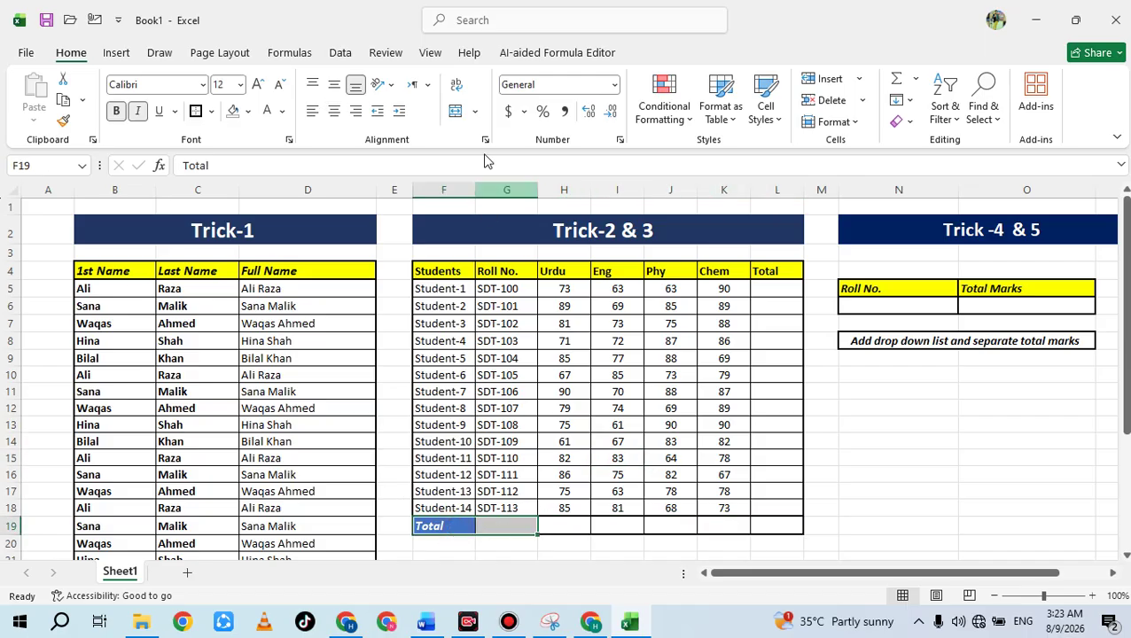
{"action": "left_click", "coordinate": [455, 111]}
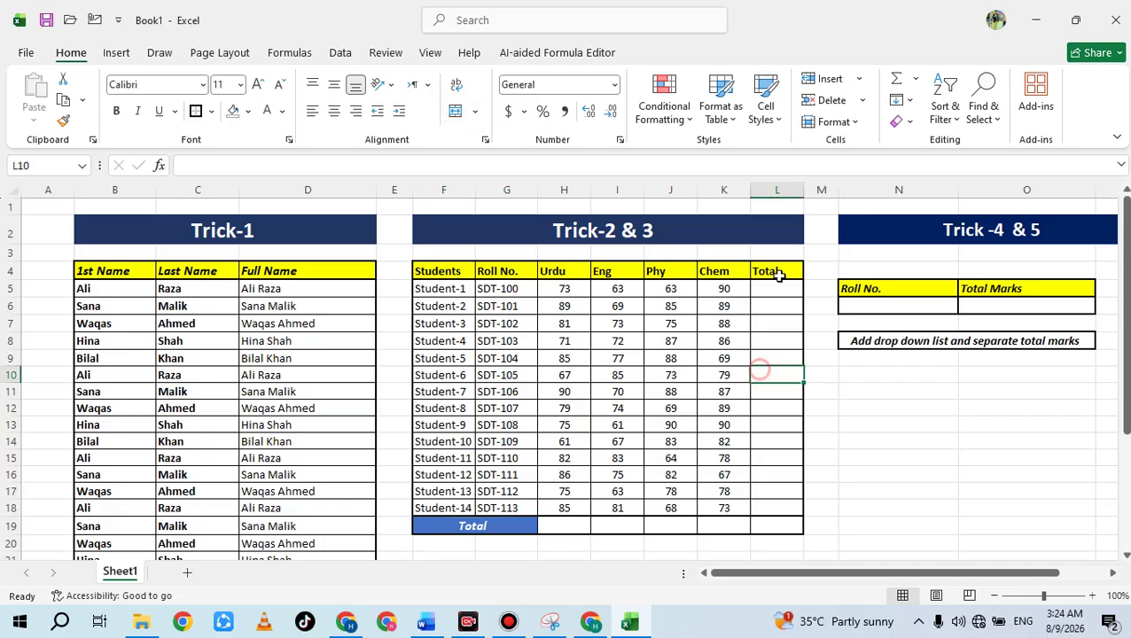
AutoSum the whole range H5:L19 at once to fill the Total column L and the Total row 19.
{"action": "left_click_drag", "start_coordinate": [775, 289], "coordinate": [787, 509]}
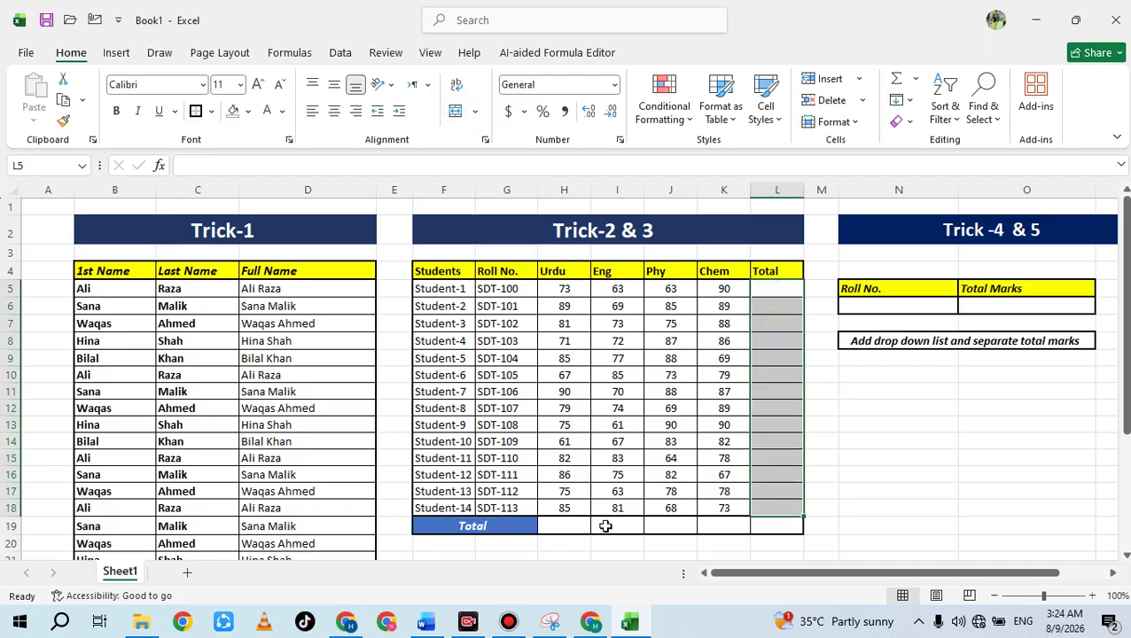
{"action": "left_click_drag", "start_coordinate": [552, 528], "coordinate": [752, 522]}
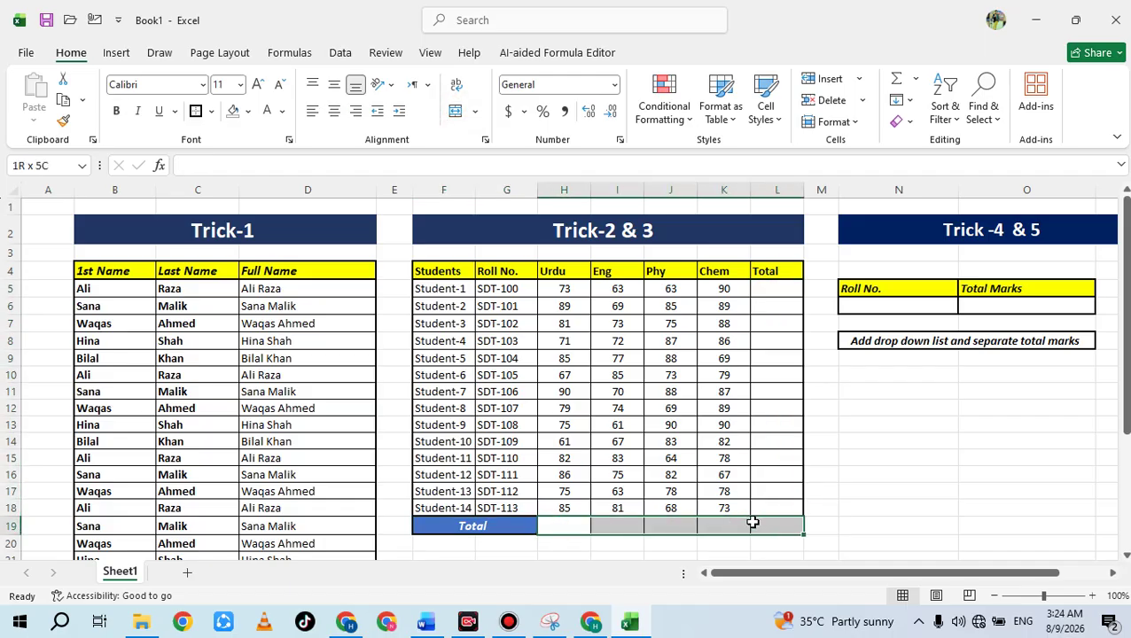
{"action": "left_click_drag", "start_coordinate": [751, 523], "coordinate": [752, 523]}
{"action": "left_click", "coordinate": [559, 341]}
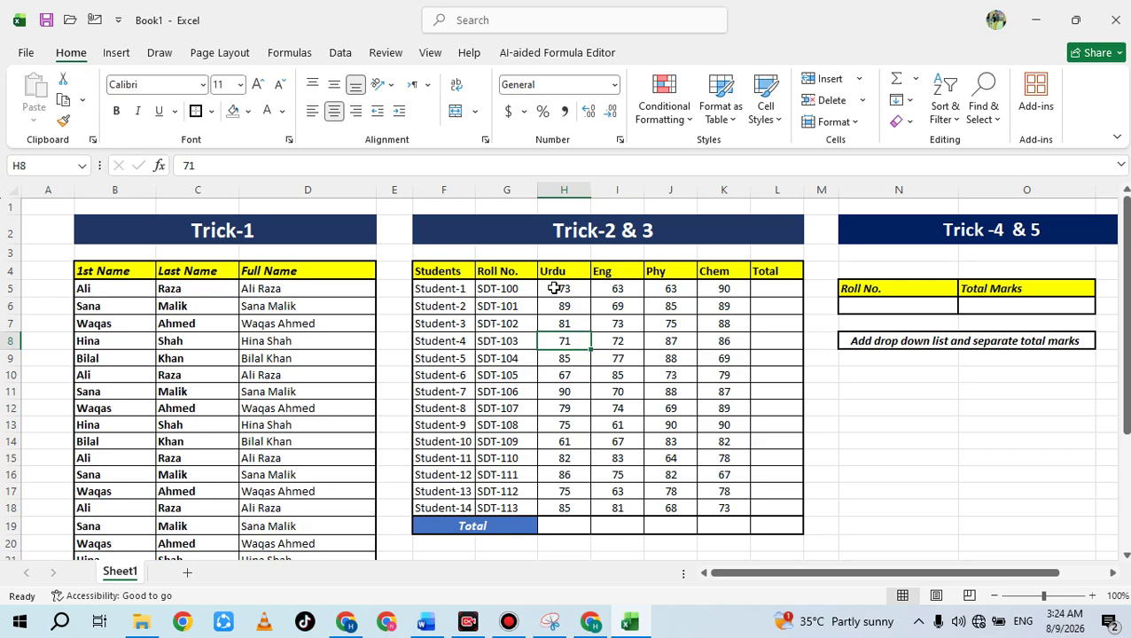
{"action": "left_click_drag", "start_coordinate": [554, 288], "coordinate": [775, 524]}
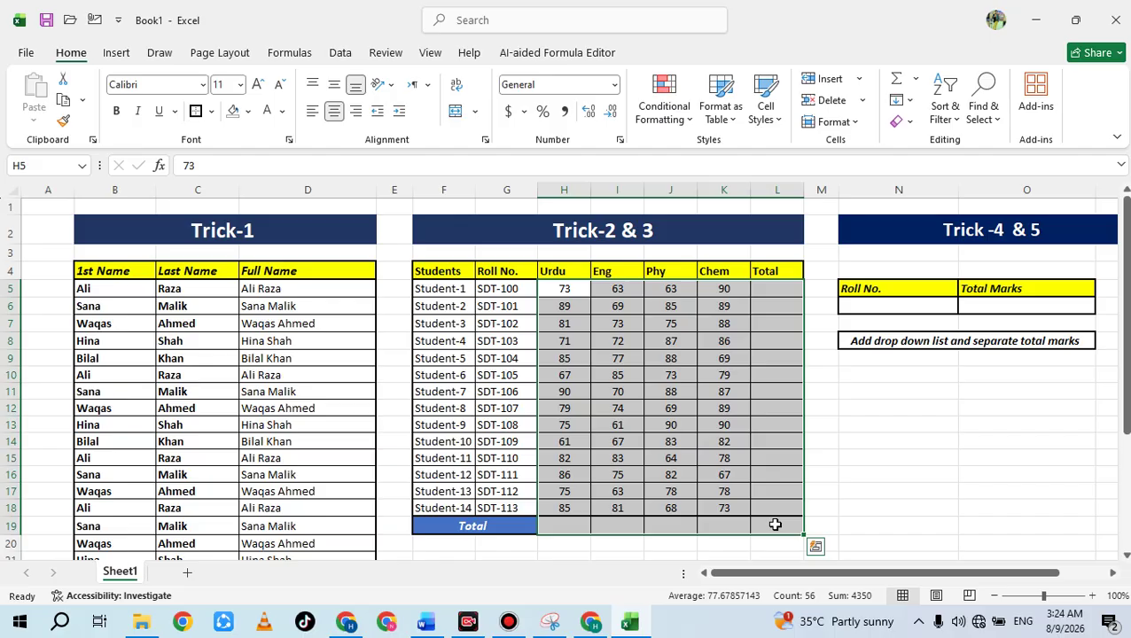
{"action": "key", "text": "alt+equal"}
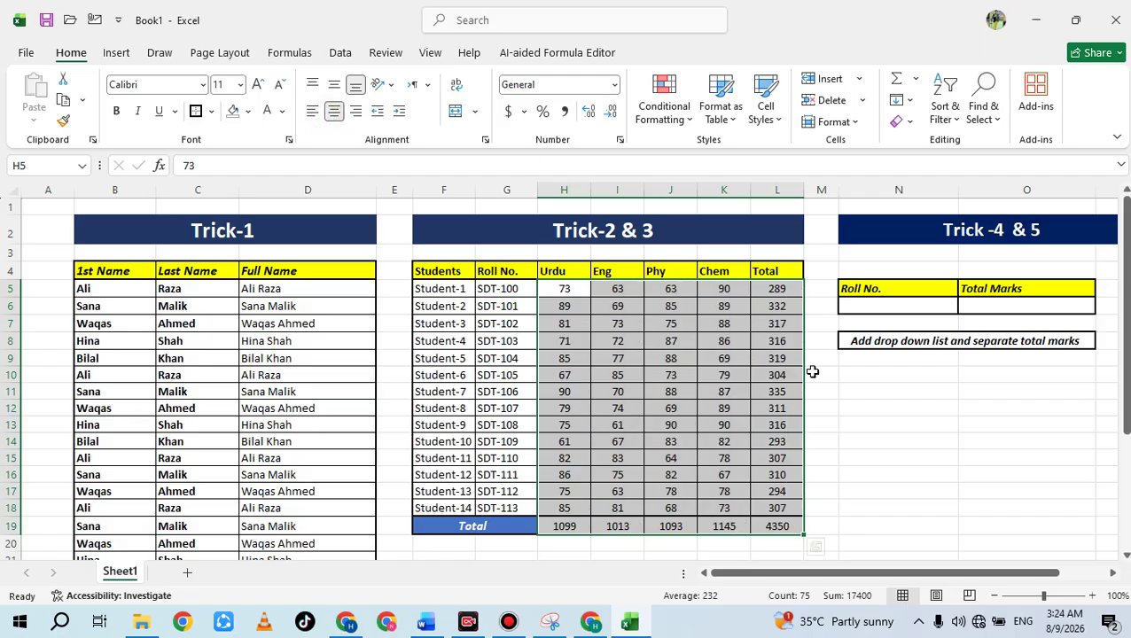
Check the student totals in L5:L18 and the subject totals in H19:L19.
{"action": "left_click", "coordinate": [696, 375]}
{"action": "left_click_drag", "start_coordinate": [771, 289], "coordinate": [776, 508]}
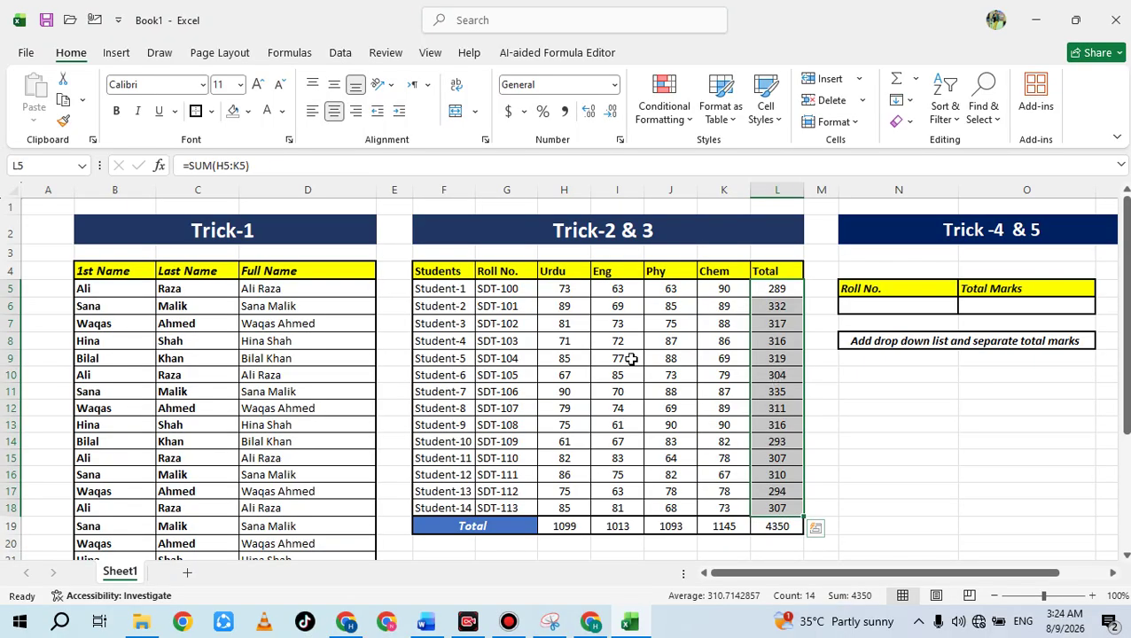
{"action": "left_click", "coordinate": [609, 372]}
{"action": "left_click_drag", "start_coordinate": [771, 292], "coordinate": [777, 512]}
{"action": "left_click_drag", "start_coordinate": [563, 525], "coordinate": [778, 526]}
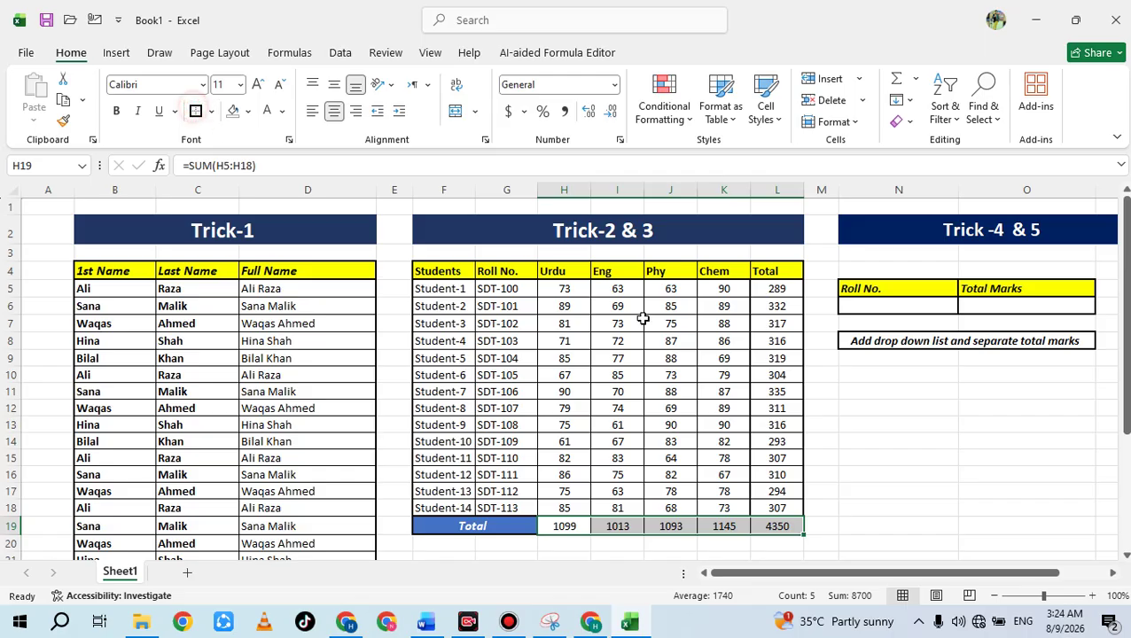
Fill the marks range H5:K18 with a light green theme colour.
{"action": "left_click_drag", "start_coordinate": [574, 292], "coordinate": [724, 508]}
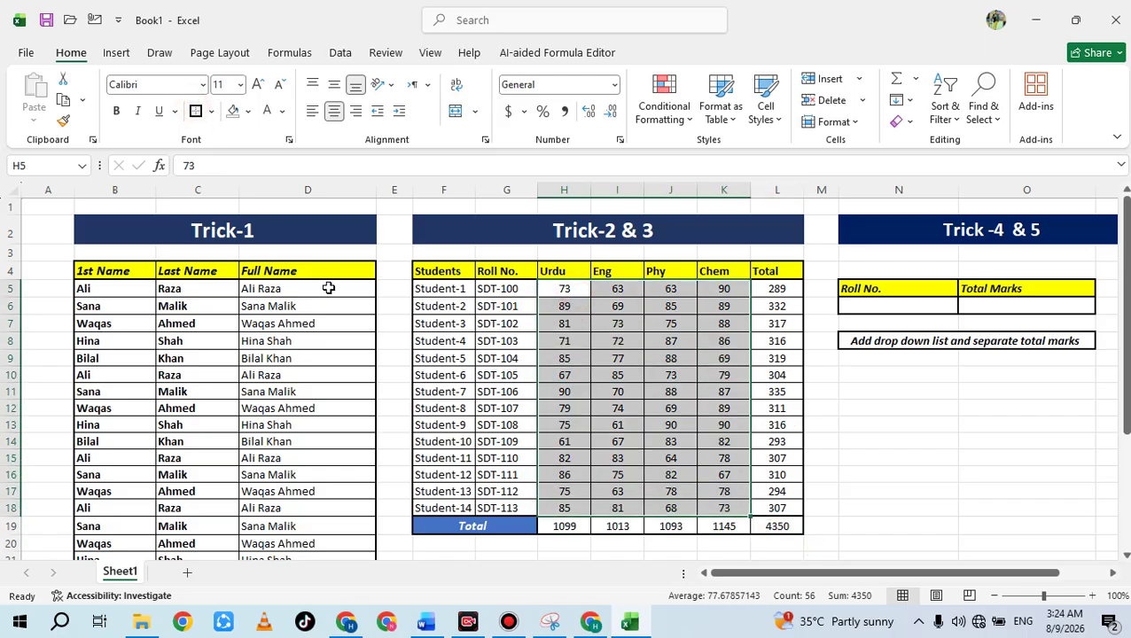
{"action": "left_click", "coordinate": [248, 112]}
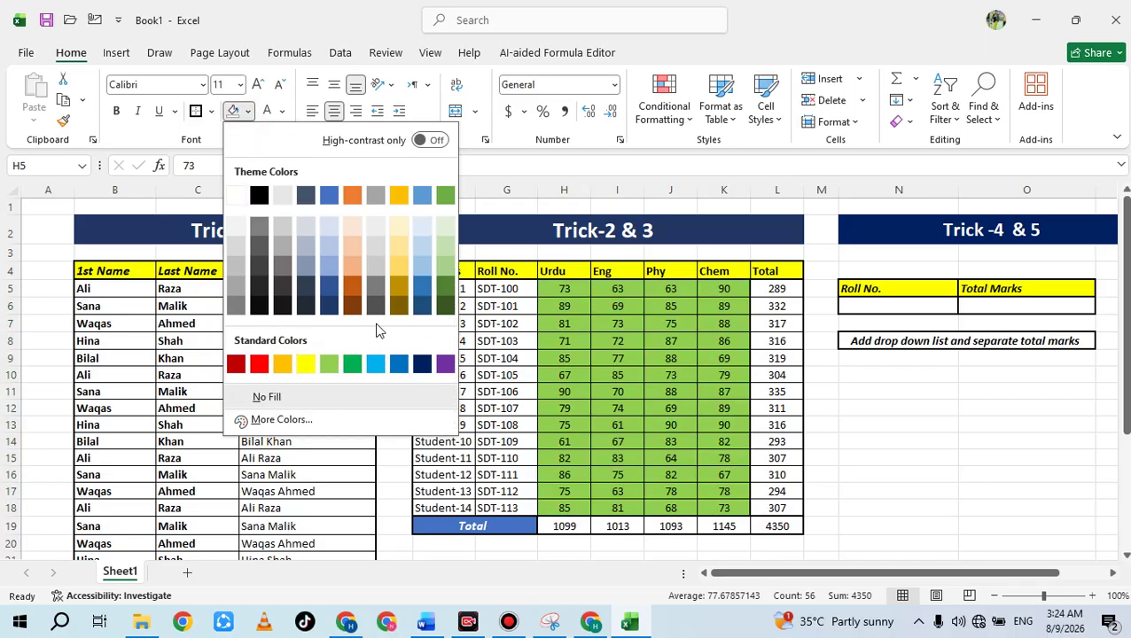
{"action": "left_click", "coordinate": [445, 245]}
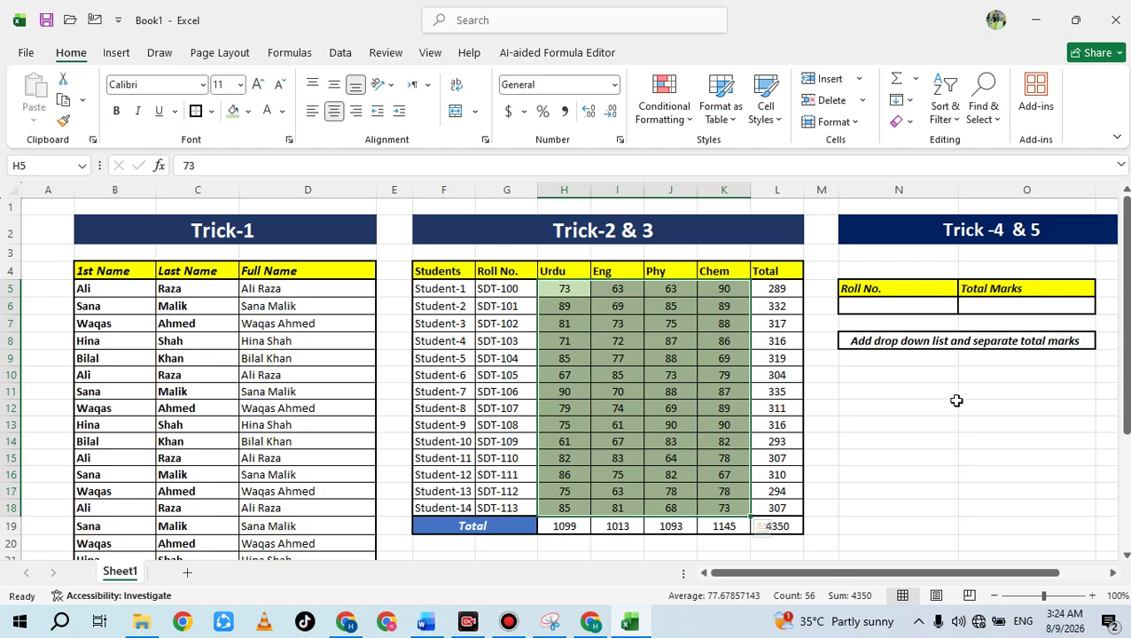
{"action": "left_click", "coordinate": [956, 401]}
{"action": "left_click_drag", "start_coordinate": [565, 285], "coordinate": [741, 503]}
{"action": "left_click_drag", "start_coordinate": [778, 289], "coordinate": [778, 544]}
{"action": "left_click", "coordinate": [884, 437]}
Examine the Trick-4 & 5 lookup cells N6 and O6 alongside the student and roll number columns.
{"action": "left_click_drag", "start_coordinate": [878, 573], "coordinate": [927, 573]}
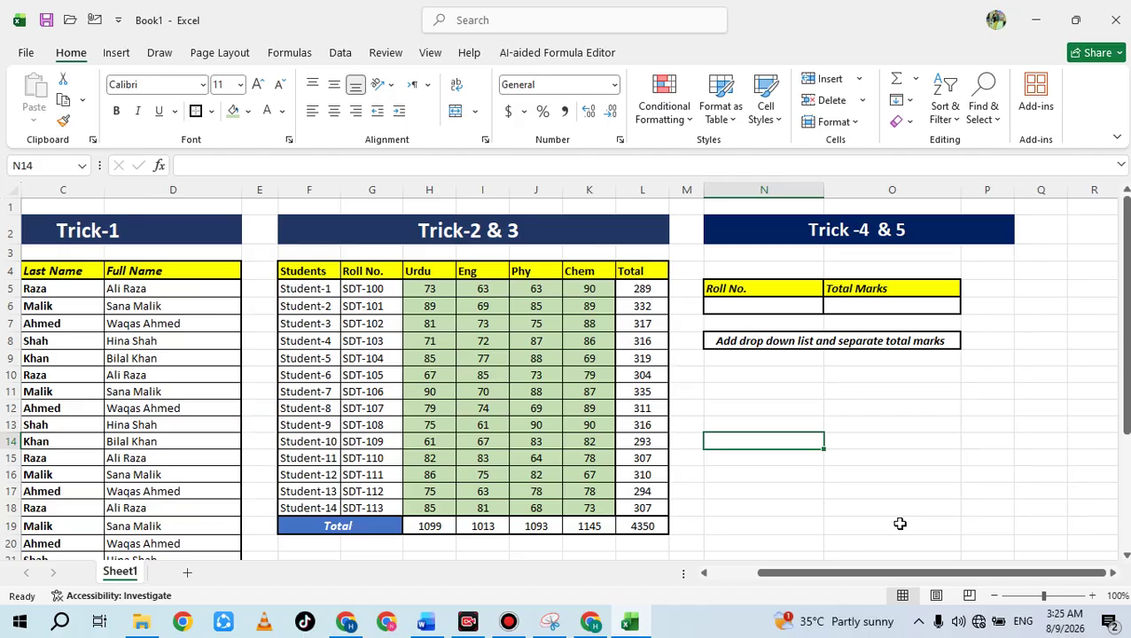
{"action": "left_click", "coordinate": [758, 300]}
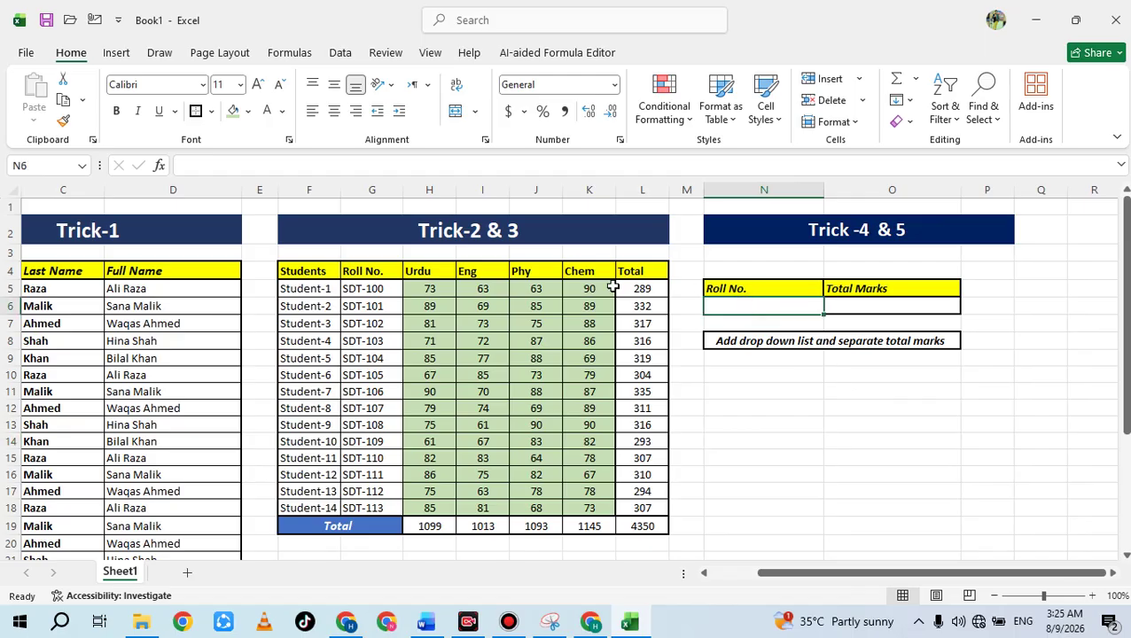
{"action": "left_click_drag", "start_coordinate": [620, 289], "coordinate": [615, 290]}
{"action": "left_click", "coordinate": [908, 304]}
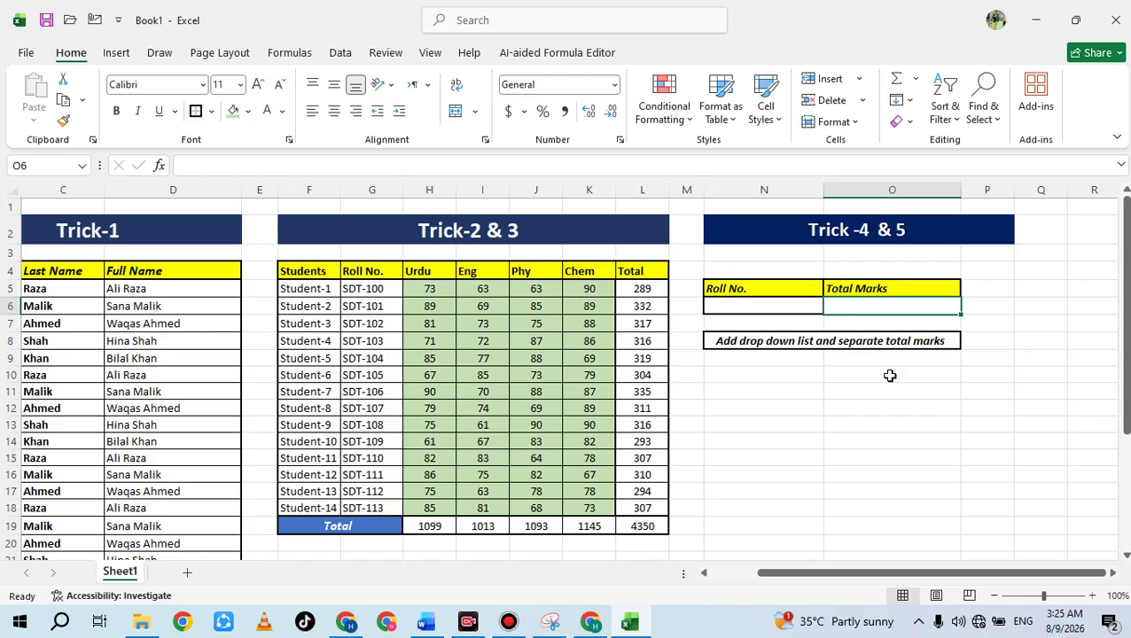
{"action": "left_click", "coordinate": [718, 305]}
{"action": "left_click_drag", "start_coordinate": [298, 291], "coordinate": [303, 391]}
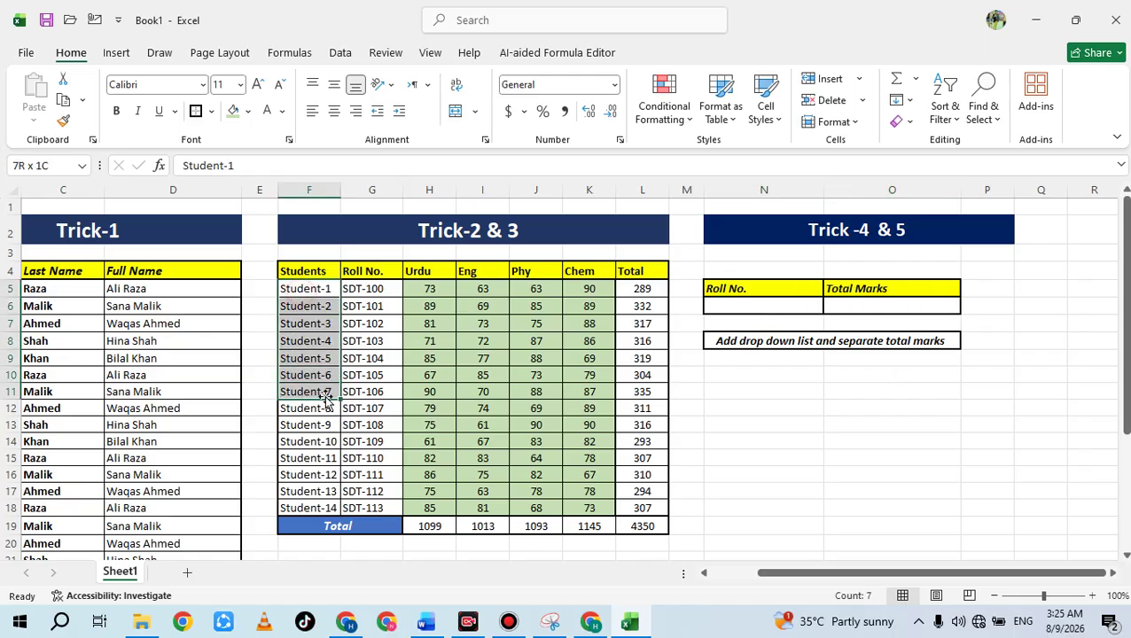
{"action": "left_click_drag", "start_coordinate": [344, 308], "coordinate": [370, 404]}
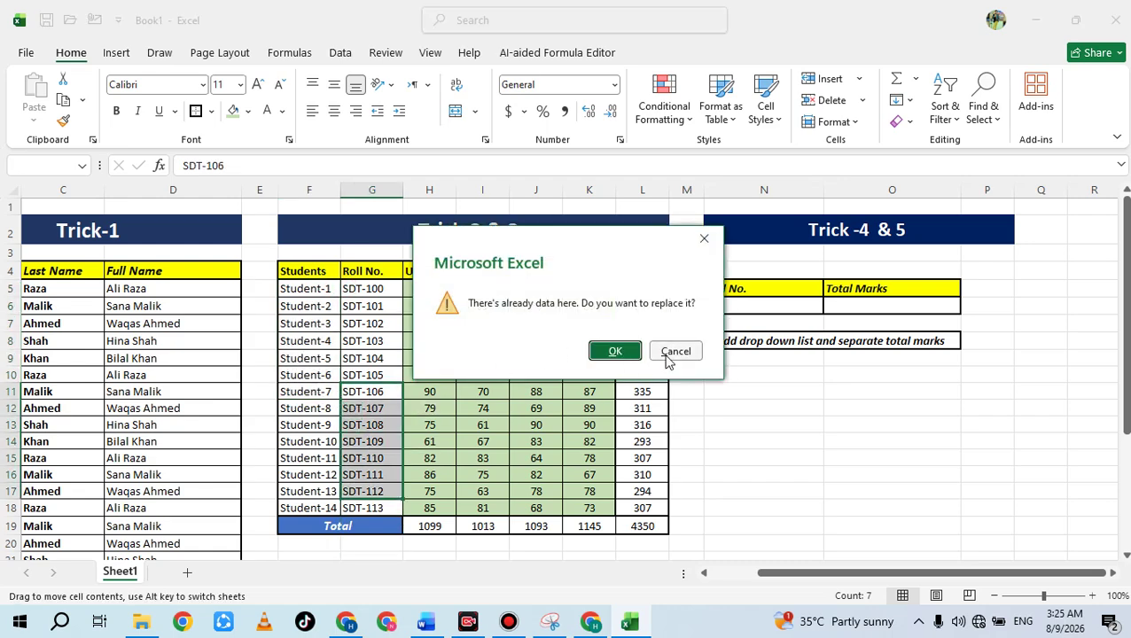
{"action": "left_click", "coordinate": [670, 352]}
{"action": "left_click", "coordinate": [778, 303]}
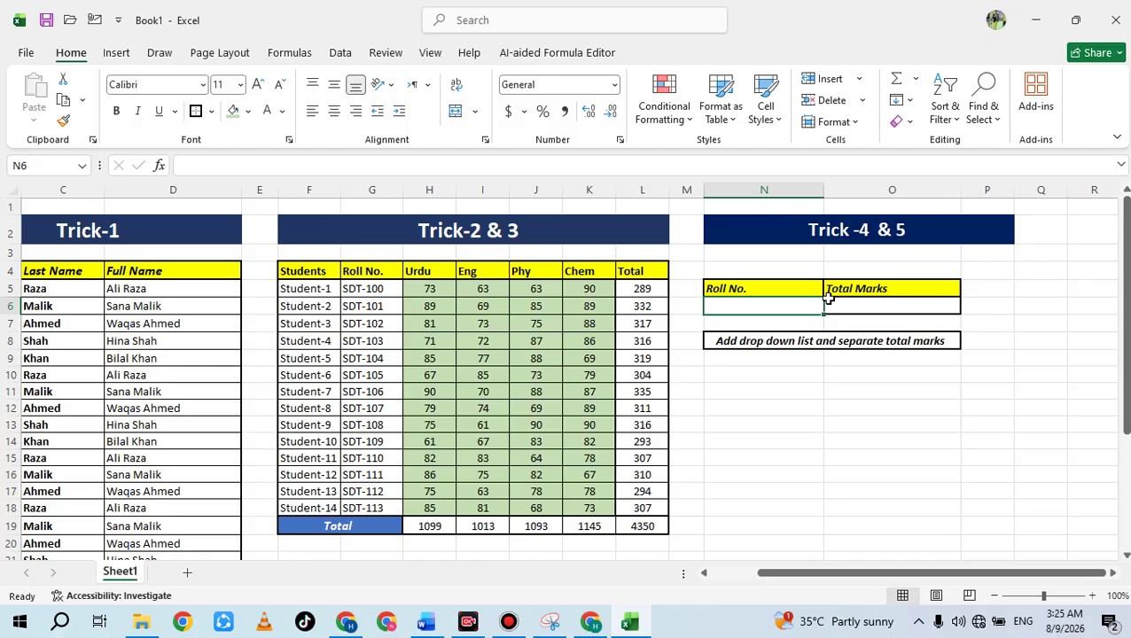
Add a List data validation to the Roll No. cell N6 with the source =$G$5:$G$18.
{"action": "left_click", "coordinate": [796, 358]}
{"action": "left_click", "coordinate": [751, 306]}
{"action": "left_click", "coordinate": [357, 52]}
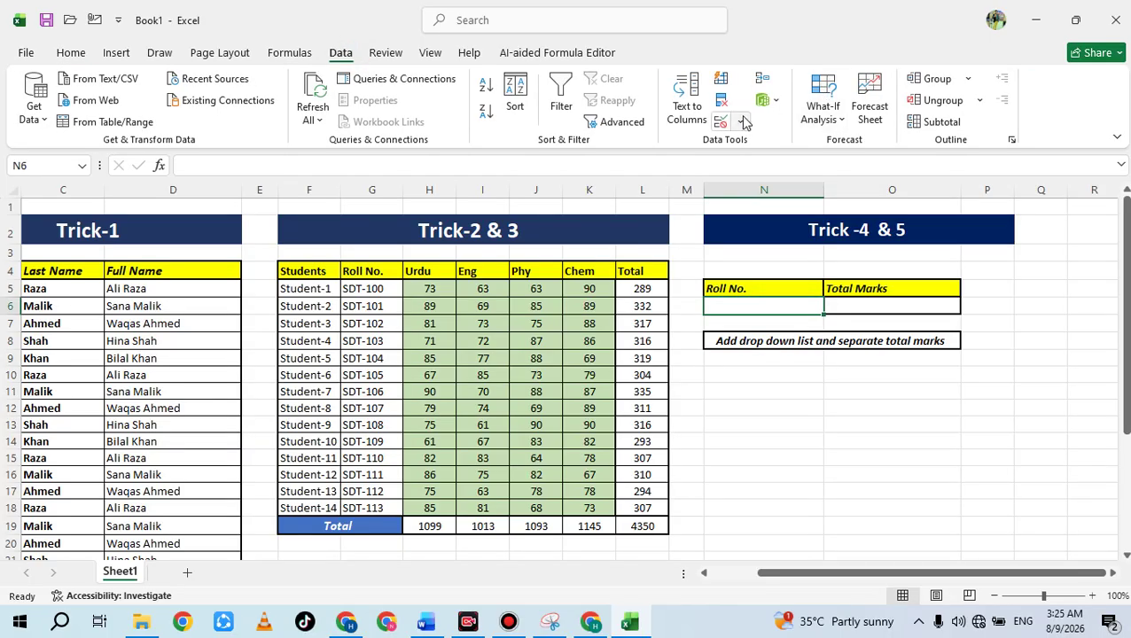
{"action": "left_click", "coordinate": [743, 121]}
{"action": "left_click", "coordinate": [749, 143]}
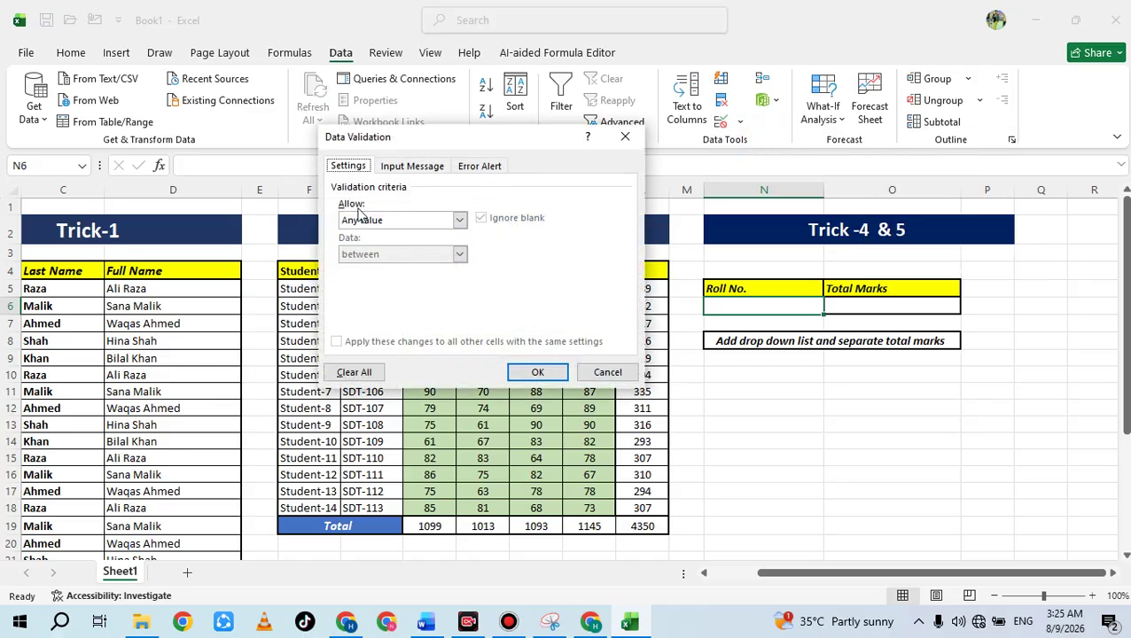
{"action": "left_click", "coordinate": [459, 221]}
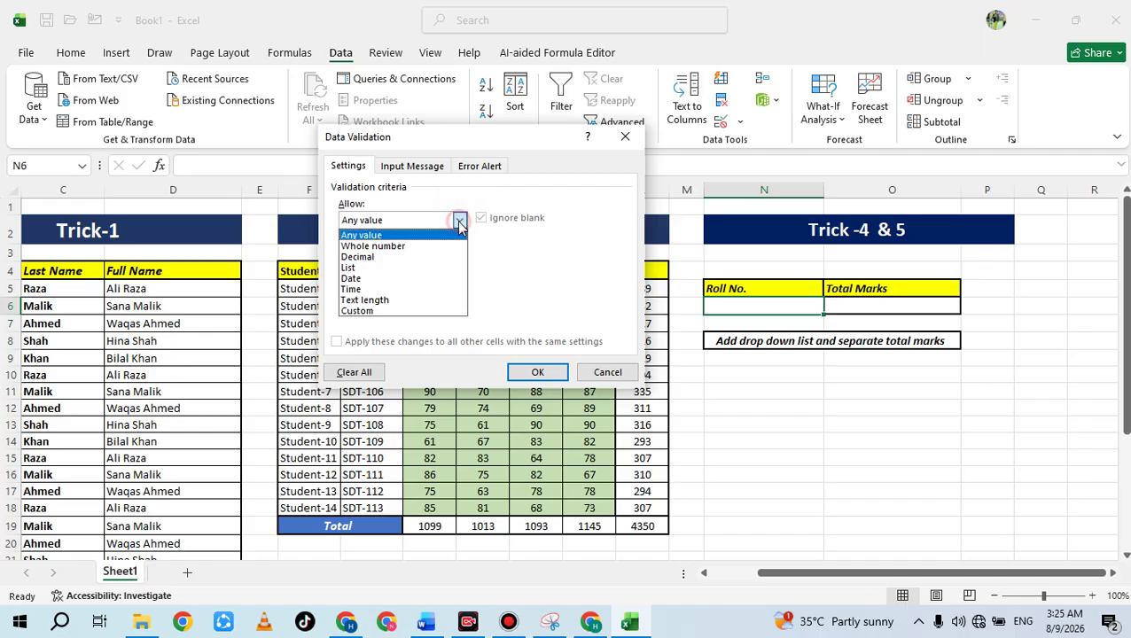
{"action": "left_click", "coordinate": [405, 268]}
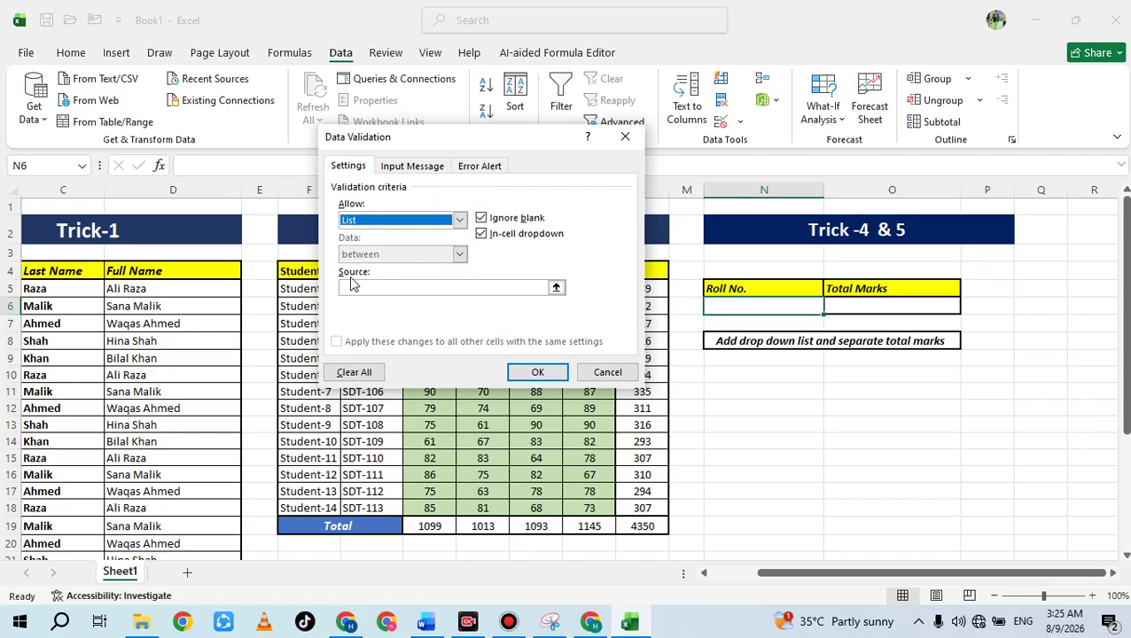
{"action": "left_click", "coordinate": [556, 288]}
{"action": "left_click_drag", "start_coordinate": [350, 288], "coordinate": [363, 507]}
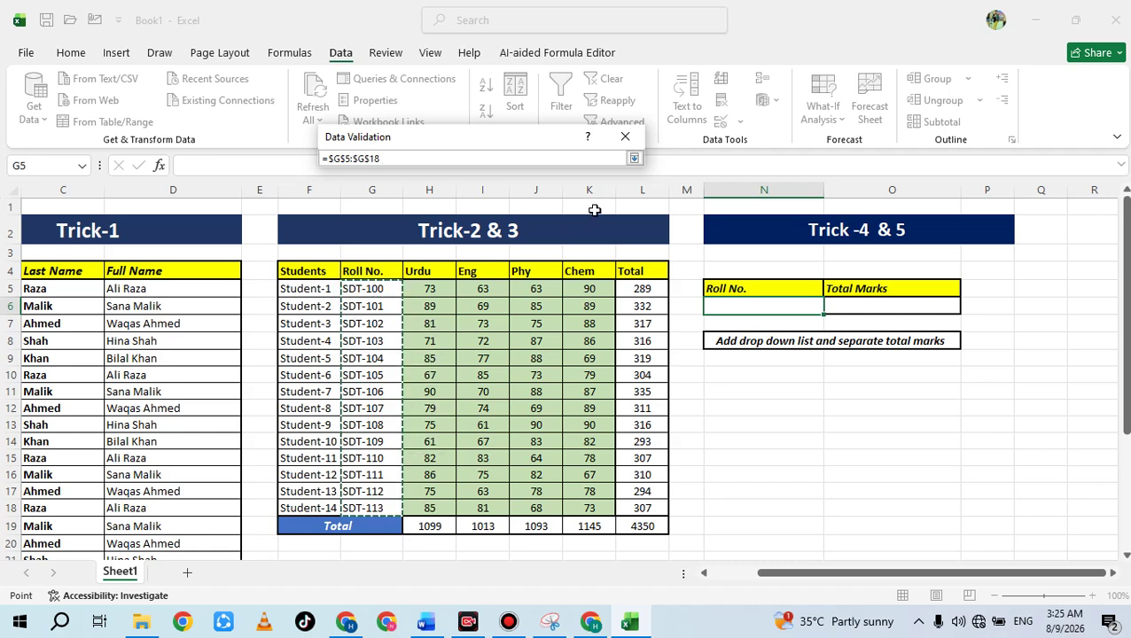
{"action": "left_click", "coordinate": [632, 158]}
{"action": "key", "text": "Return"}
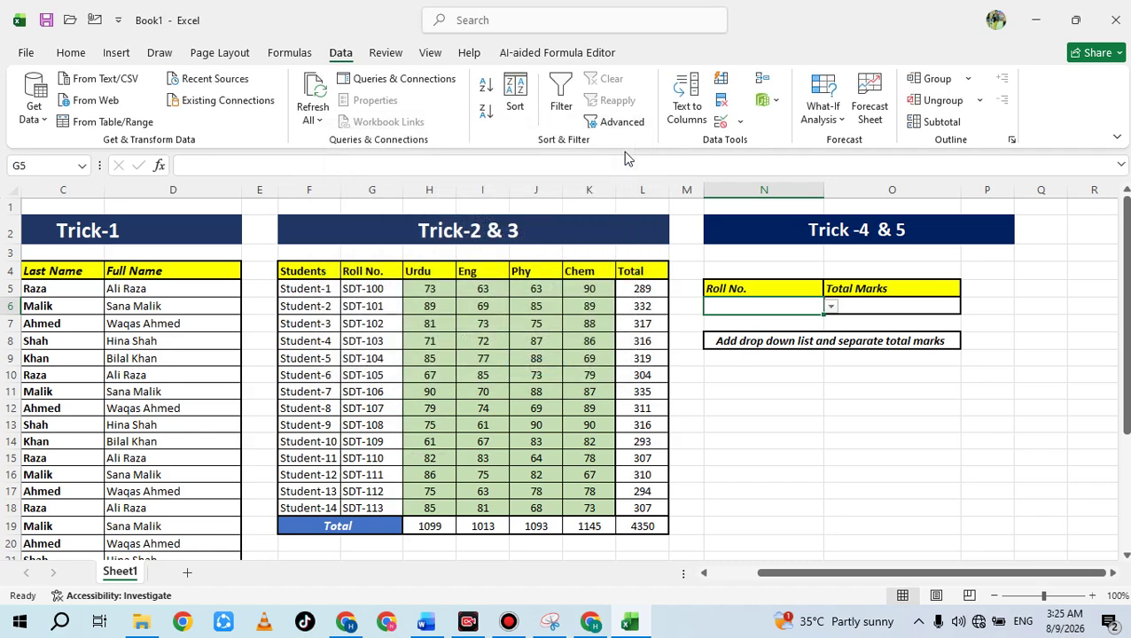
Inspect the roll number choices offered by the drop-down list in cell N6 without picking one.
{"action": "left_click", "coordinate": [836, 307]}
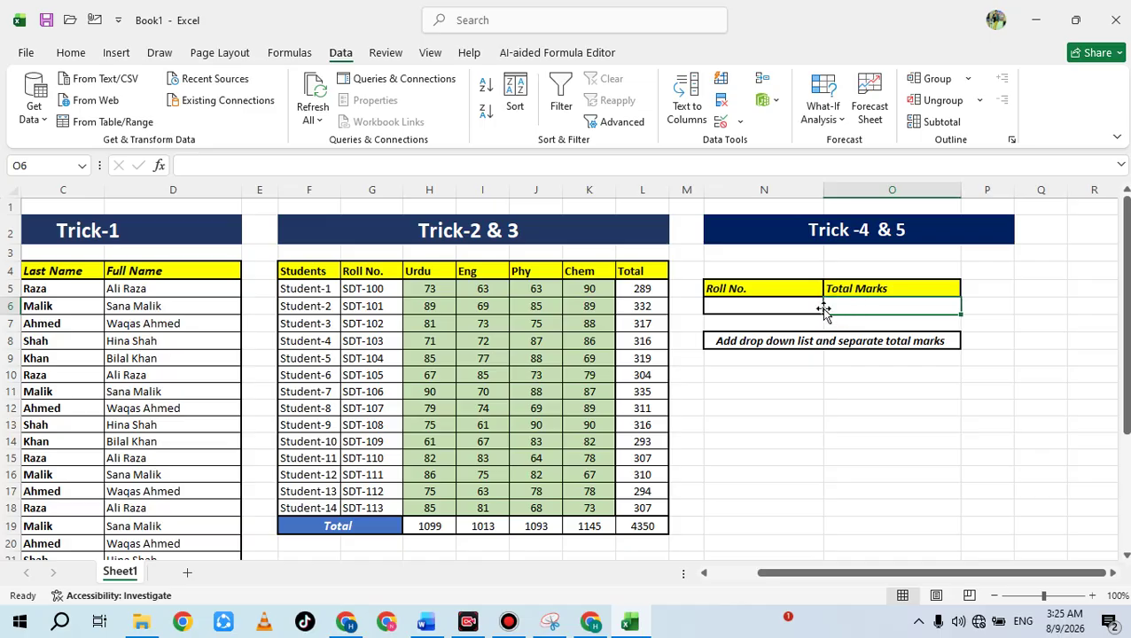
{"action": "left_click", "coordinate": [813, 307]}
{"action": "left_click", "coordinate": [831, 306]}
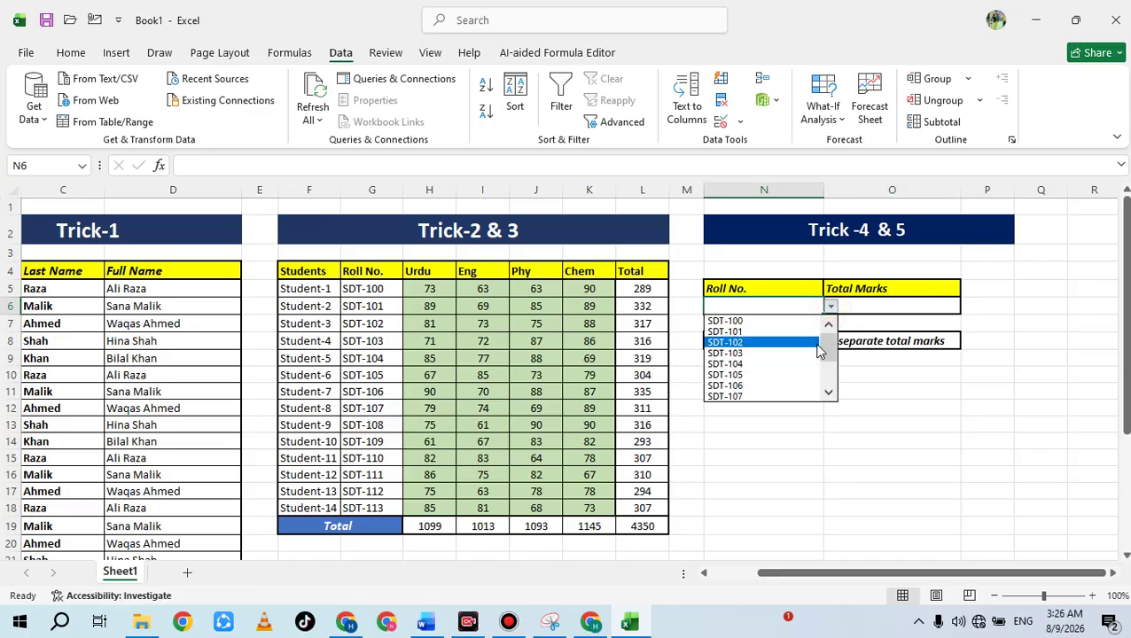
{"action": "mouse_move", "coordinate": [825, 353]}
{"action": "left_mouse_down"}
{"action": "mouse_move", "coordinate": [825, 380]}
{"action": "mouse_move", "coordinate": [825, 353]}
{"action": "left_mouse_up"}
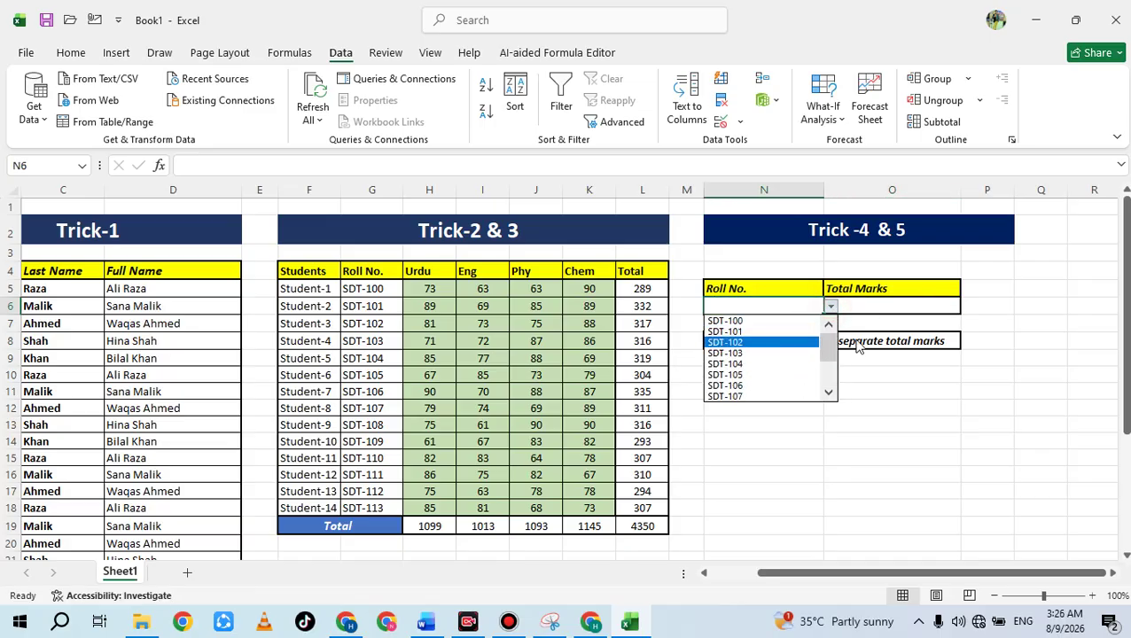
{"action": "left_click", "coordinate": [884, 366]}
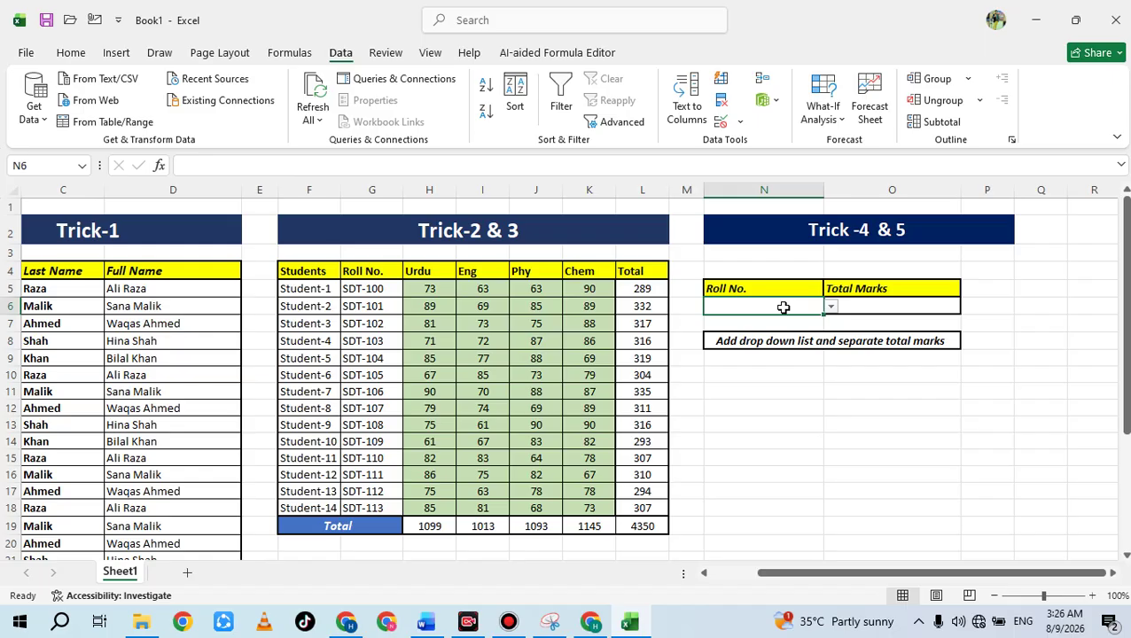
Start an XLOOKUP formula in the Total Marks cell O6.
{"action": "left_click", "coordinate": [870, 307]}
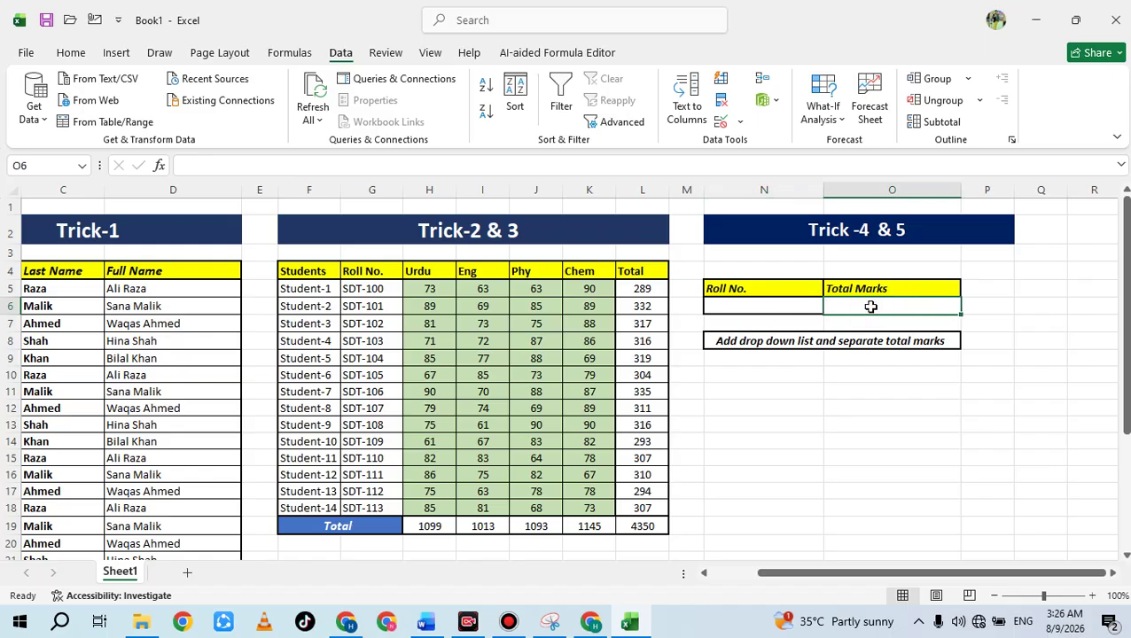
{"action": "left_click", "coordinate": [76, 54]}
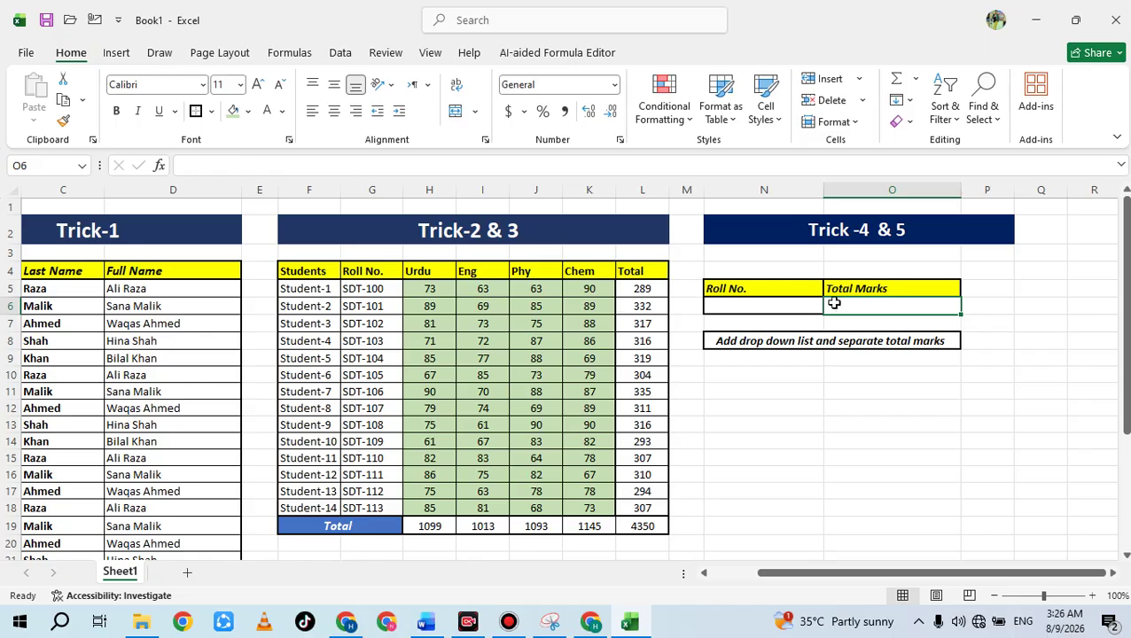
{"action": "left_click", "coordinate": [308, 169]}
{"action": "type", "text": "=xlo"}
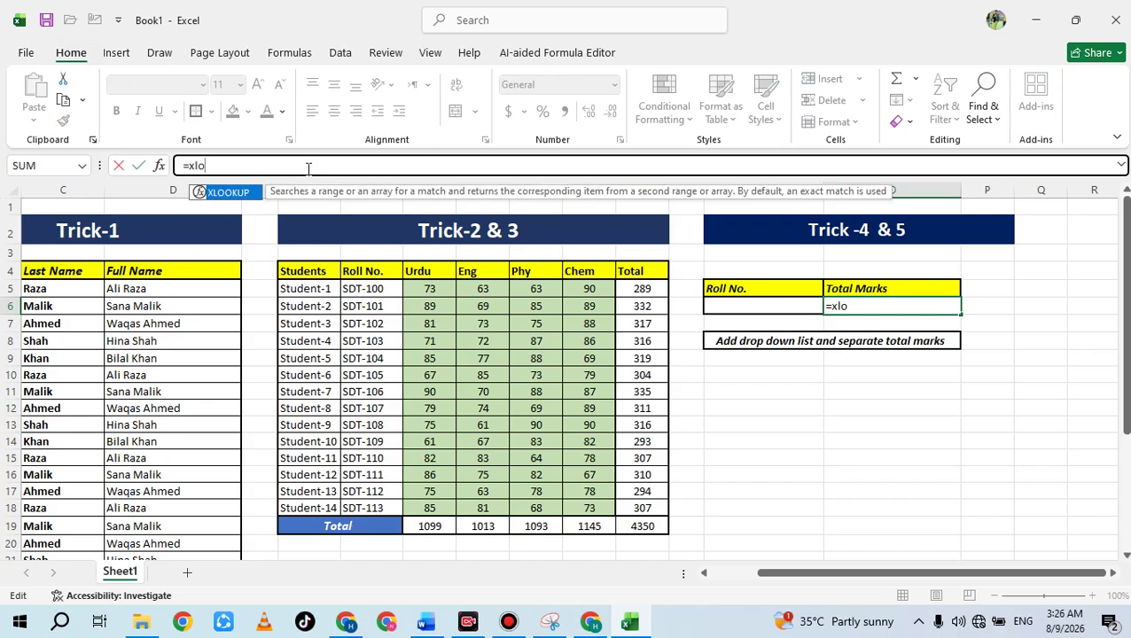
{"action": "key", "text": "Tab"}
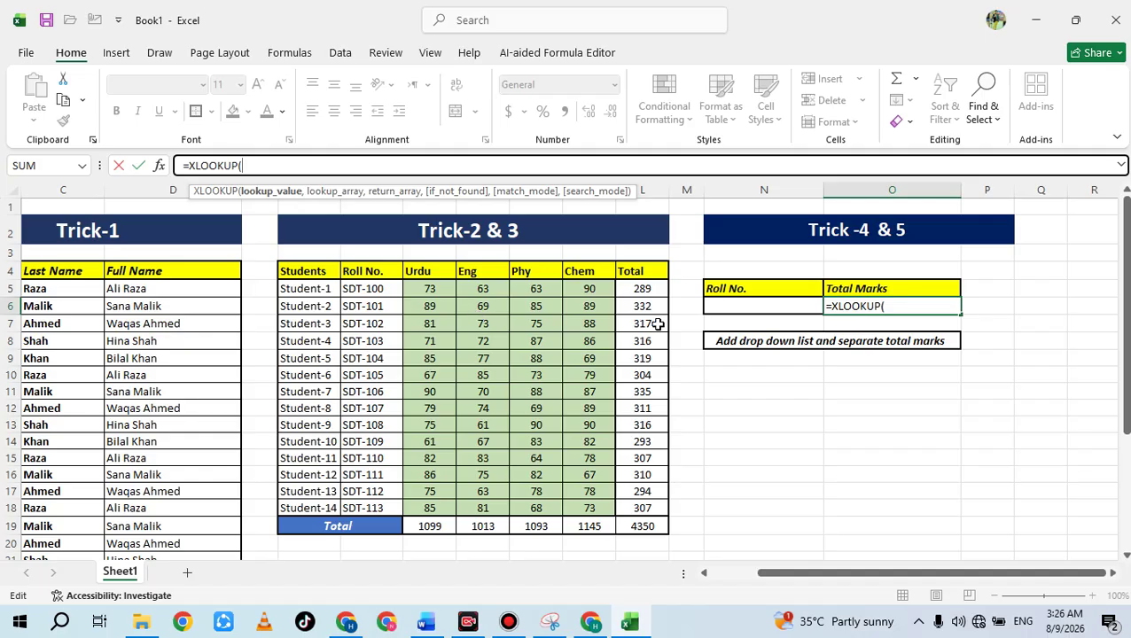
Try to complete the formula as =XLOOKUP(N6,L5:L18), and clear its arguments back to the opening parenthesis.
{"action": "left_click", "coordinate": [731, 305]}
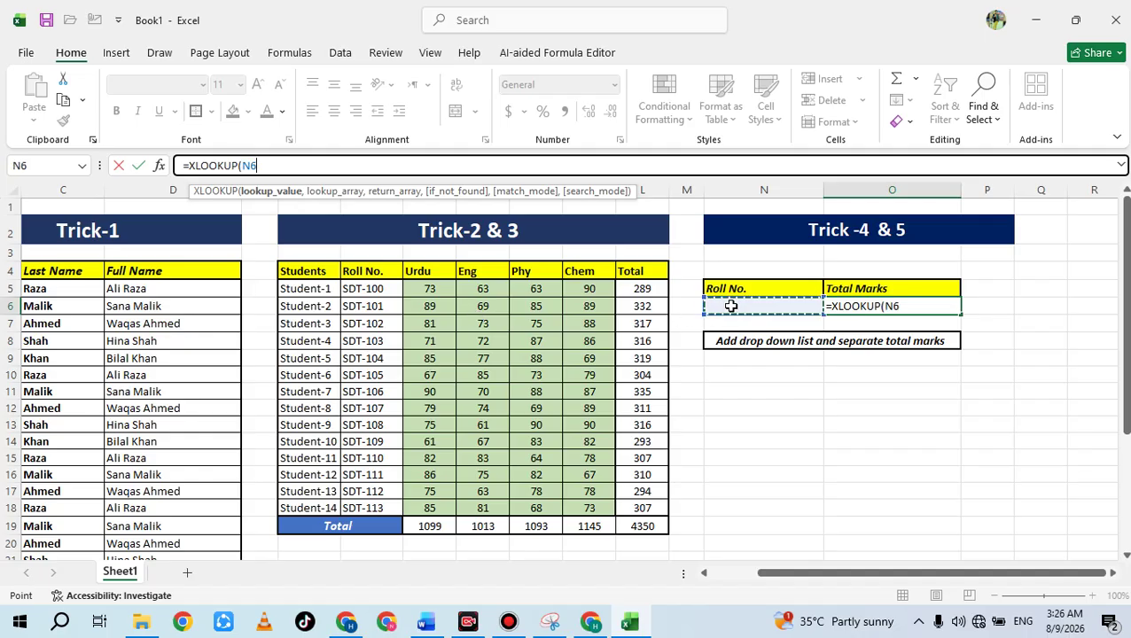
{"action": "type", "text": ","}
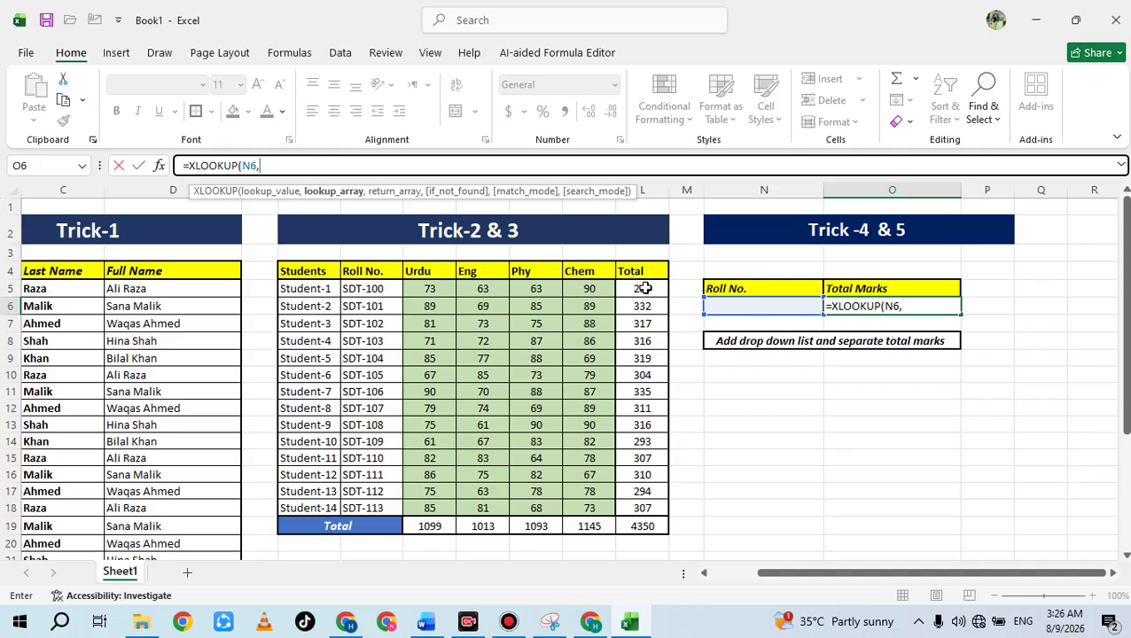
{"action": "left_click_drag", "start_coordinate": [643, 286], "coordinate": [644, 509]}
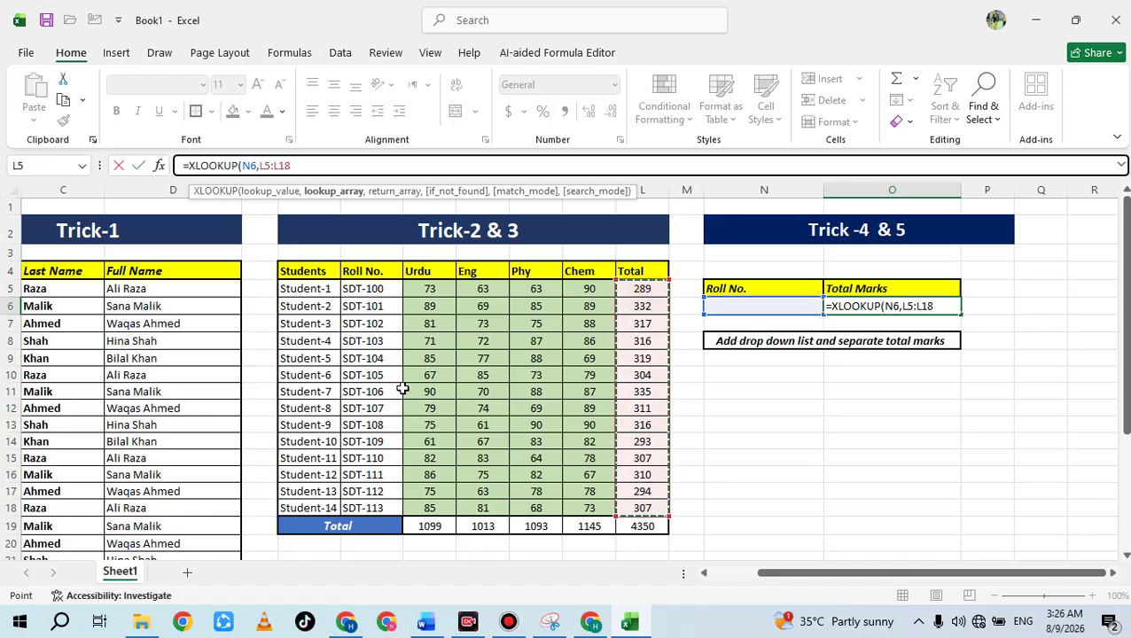
{"action": "type", "text": ")"}
{"action": "key", "text": "Return"}
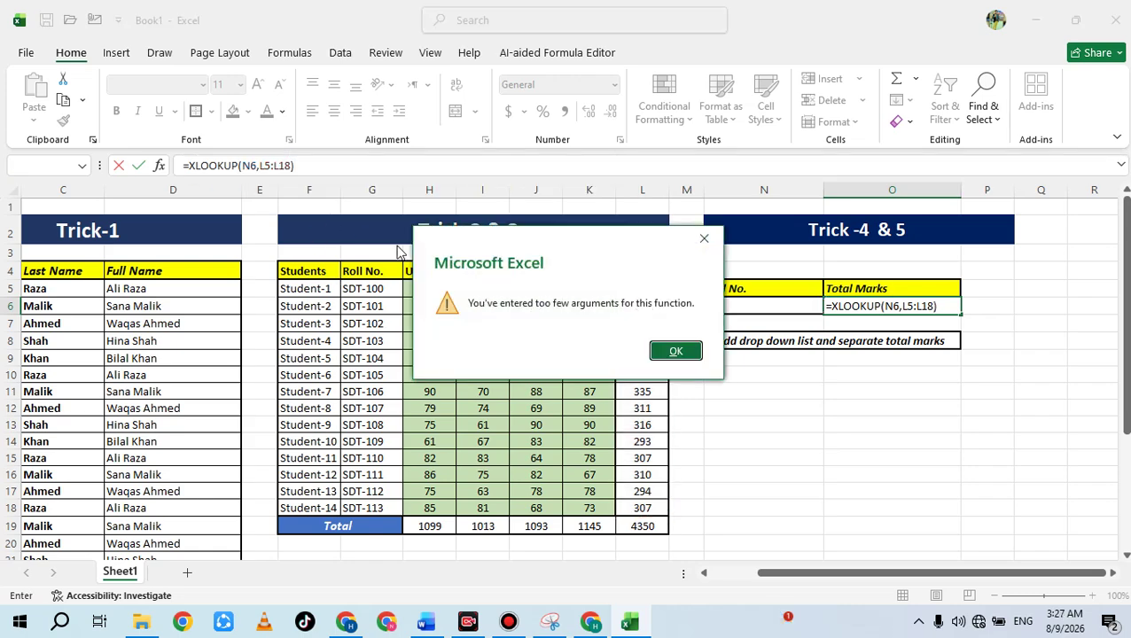
{"action": "key", "text": "Return"}
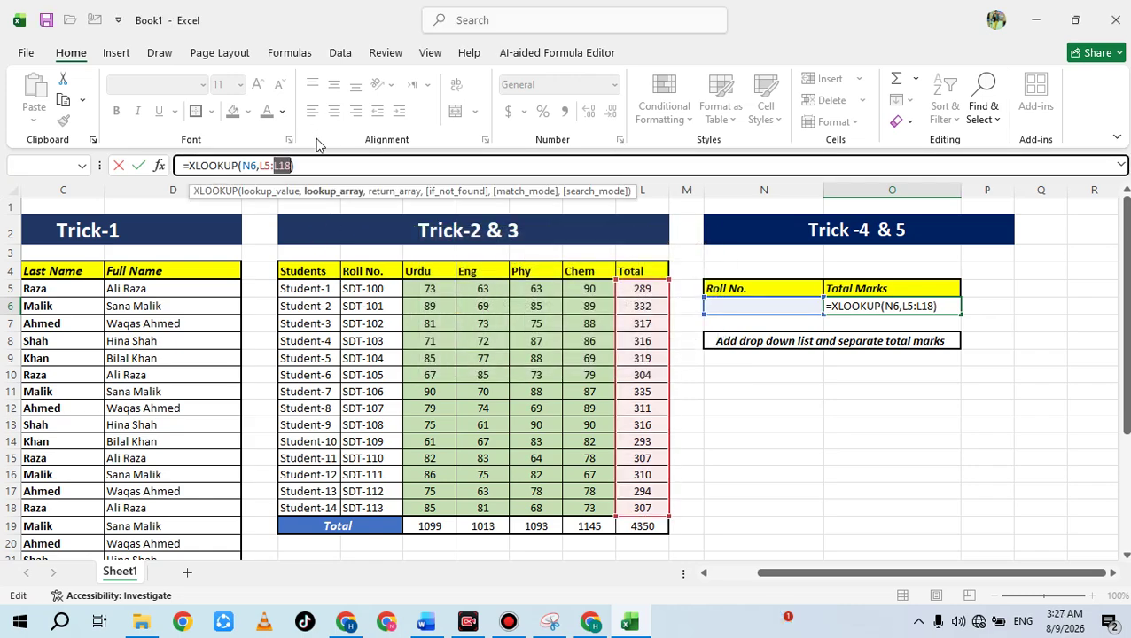
{"action": "left_click", "coordinate": [317, 169]}
{"action": "key", "text": "BackSpace"}
{"action": "key", "text": "BackSpace"}
{"action": "key", "text": "BackSpace"}
{"action": "key", "text": "BackSpace"}
{"action": "key", "text": "BackSpace"}
{"action": "key", "text": "BackSpace"}
{"action": "key", "text": "BackSpace"}
{"action": "key", "text": "BackSpace"}
{"action": "key", "text": "BackSpace"}
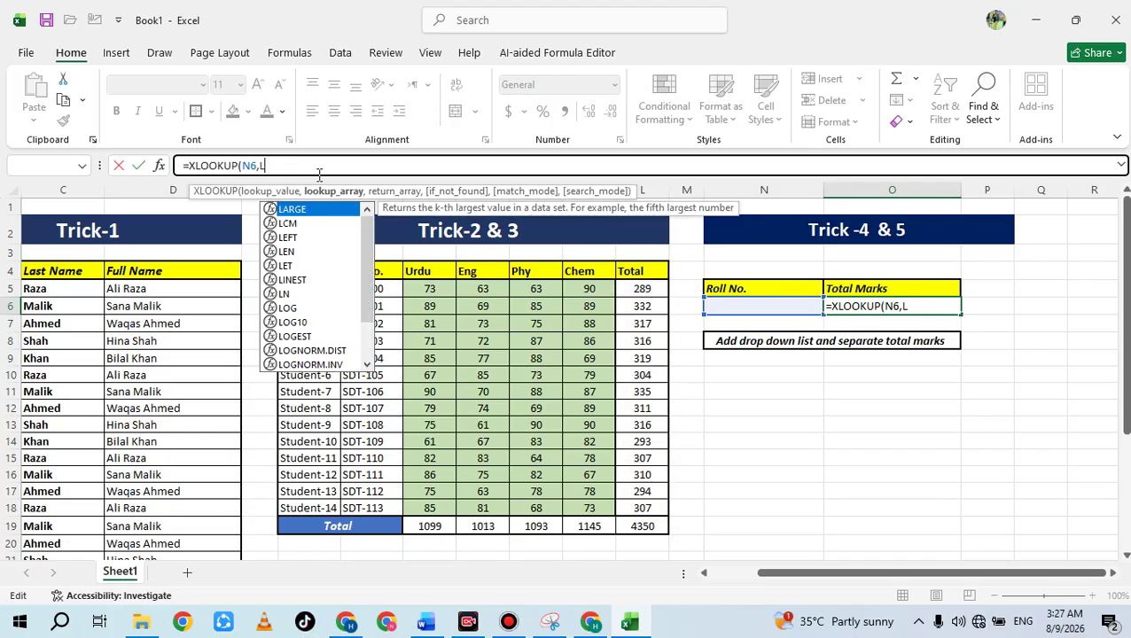
{"action": "key", "text": "BackSpace"}
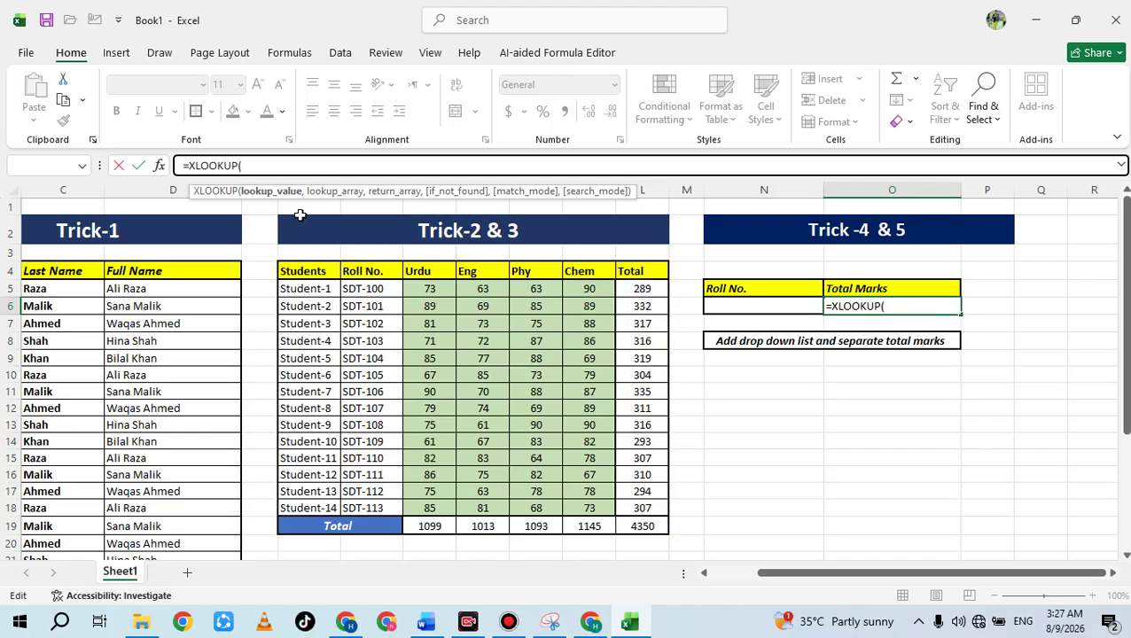
Complete the O6 formula as =XLOOKUP(N6,G5:G18,L5:L18) to return the total for the chosen roll number.
{"action": "left_click", "coordinate": [721, 307]}
{"action": "type", "text": ","}
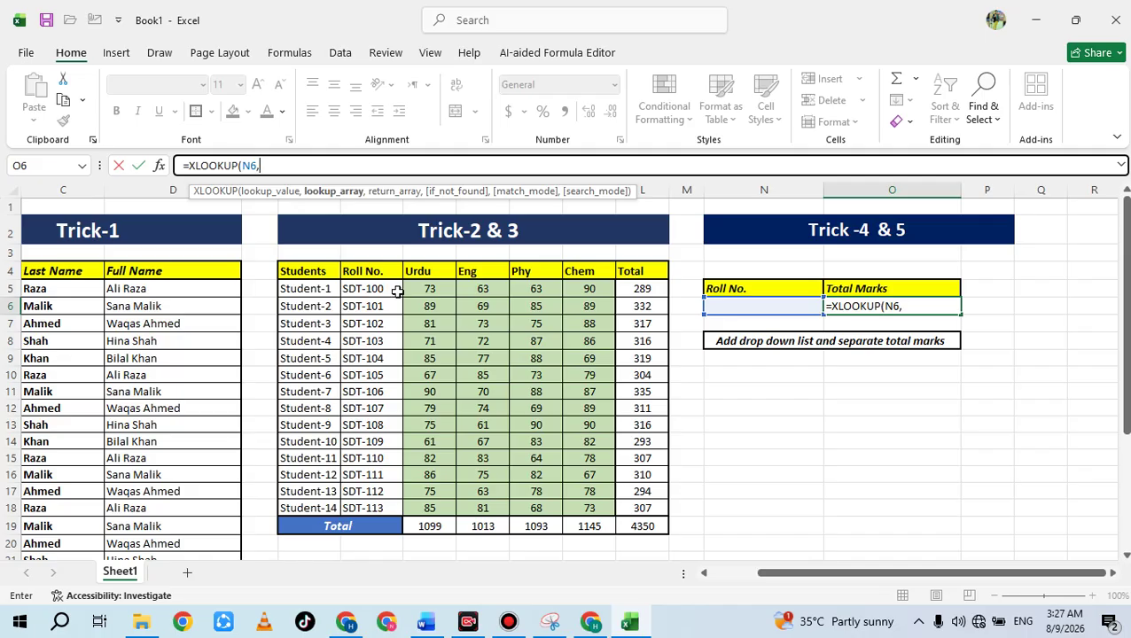
{"action": "left_click_drag", "start_coordinate": [382, 289], "coordinate": [383, 507]}
{"action": "type", "text": ","}
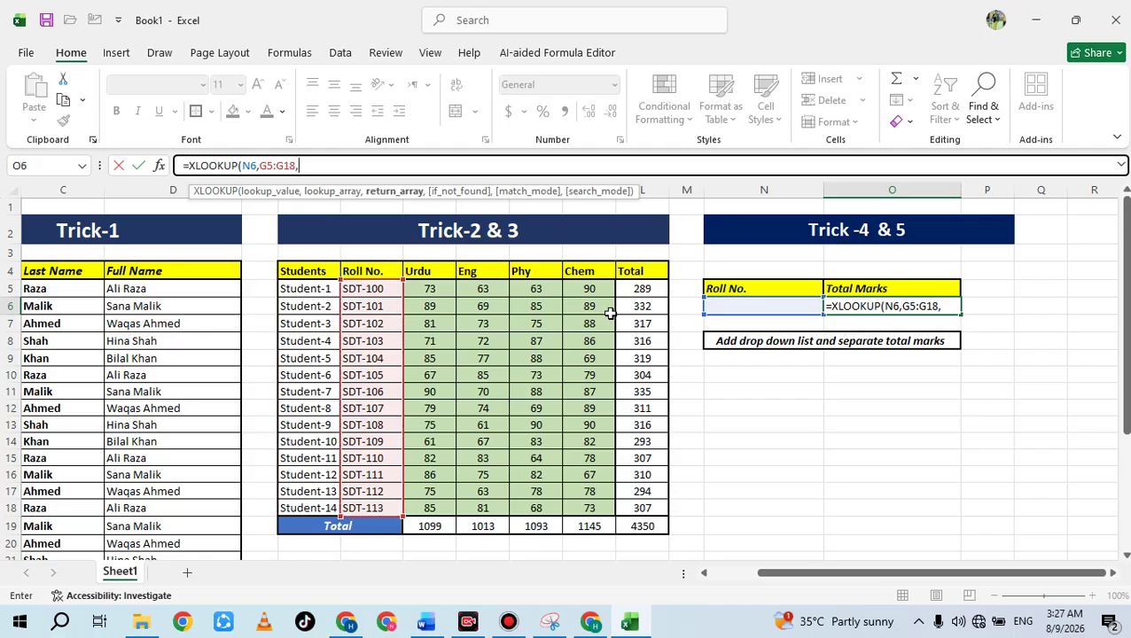
{"action": "left_click_drag", "start_coordinate": [642, 289], "coordinate": [640, 505]}
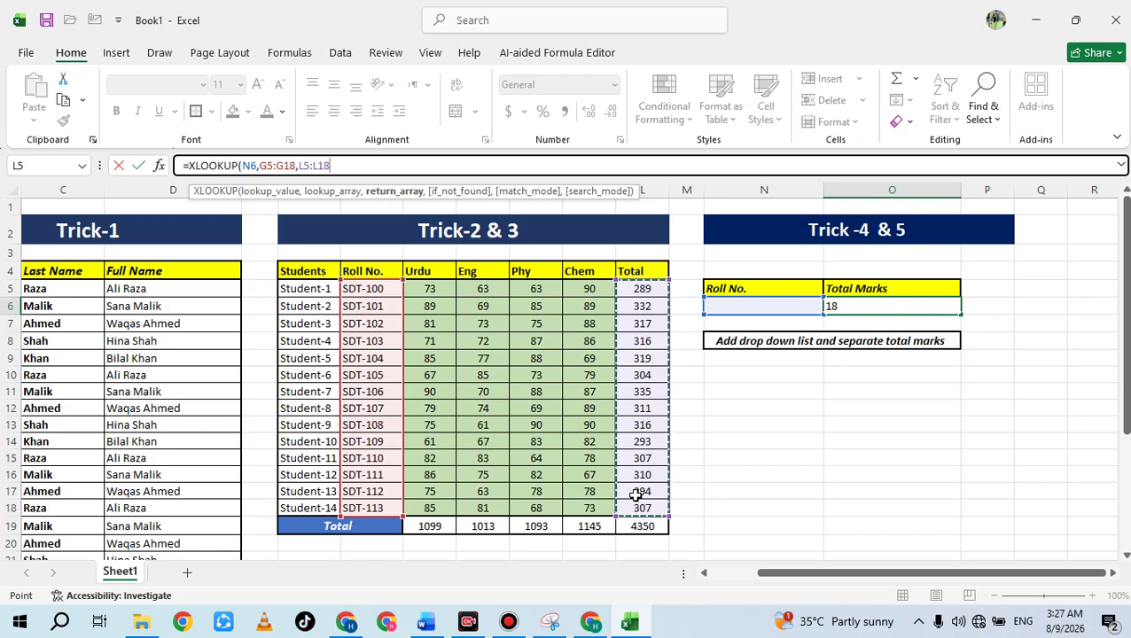
{"action": "type", "text": ")"}
{"action": "key", "text": "Return"}
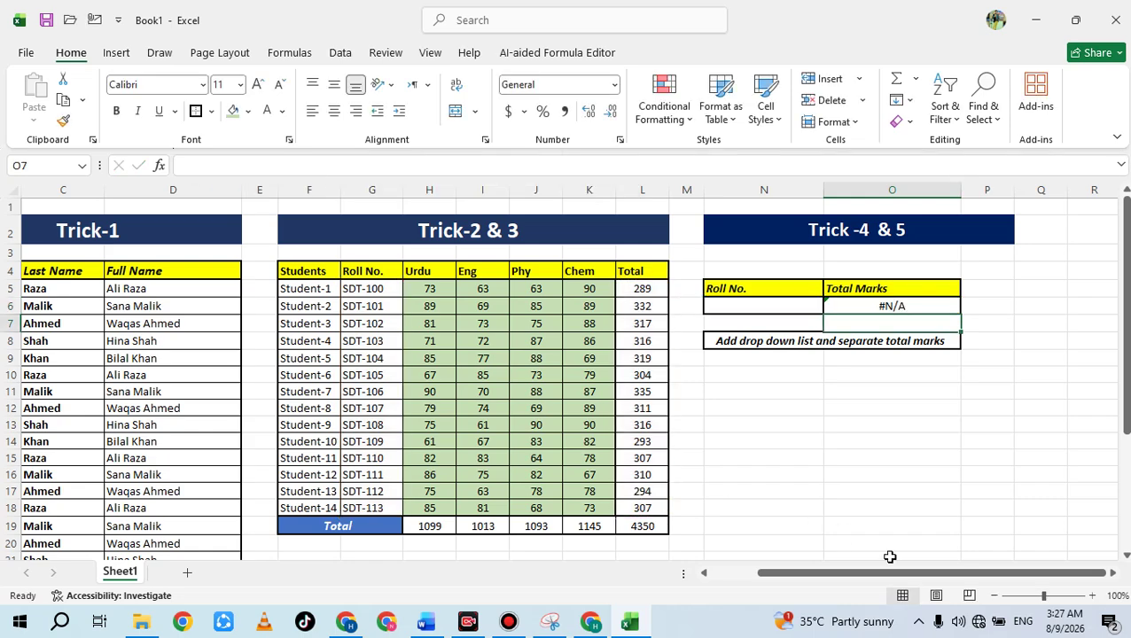
Test the lookup by choosing SDT-102 from the Roll No. drop-down in N6.
{"action": "left_click", "coordinate": [783, 301]}
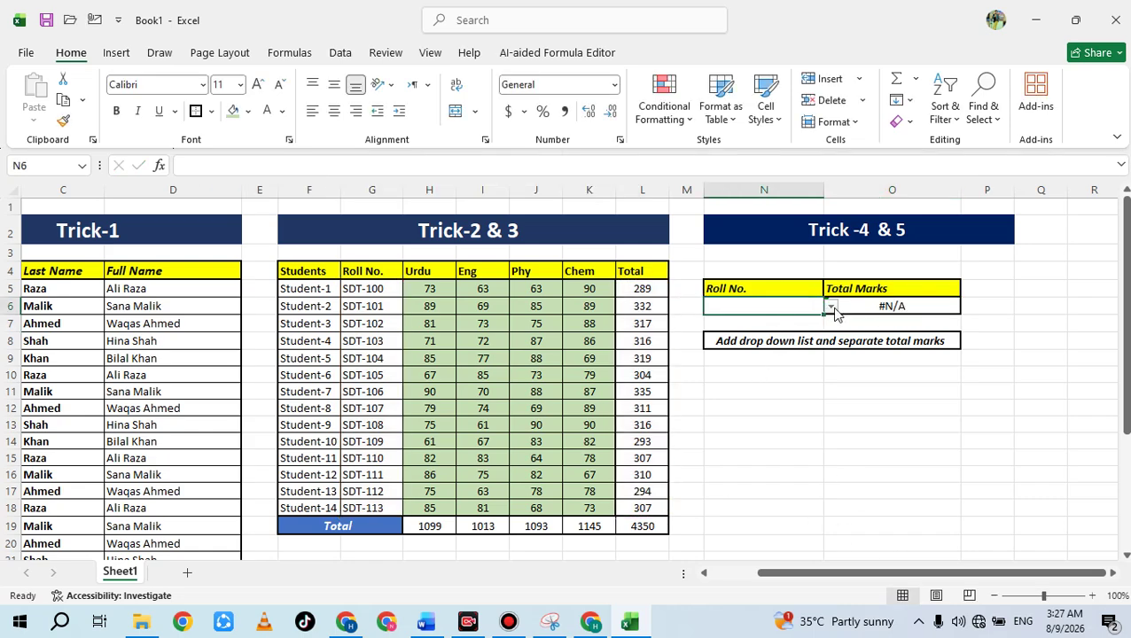
{"action": "left_click", "coordinate": [830, 306]}
{"action": "left_click", "coordinate": [800, 344]}
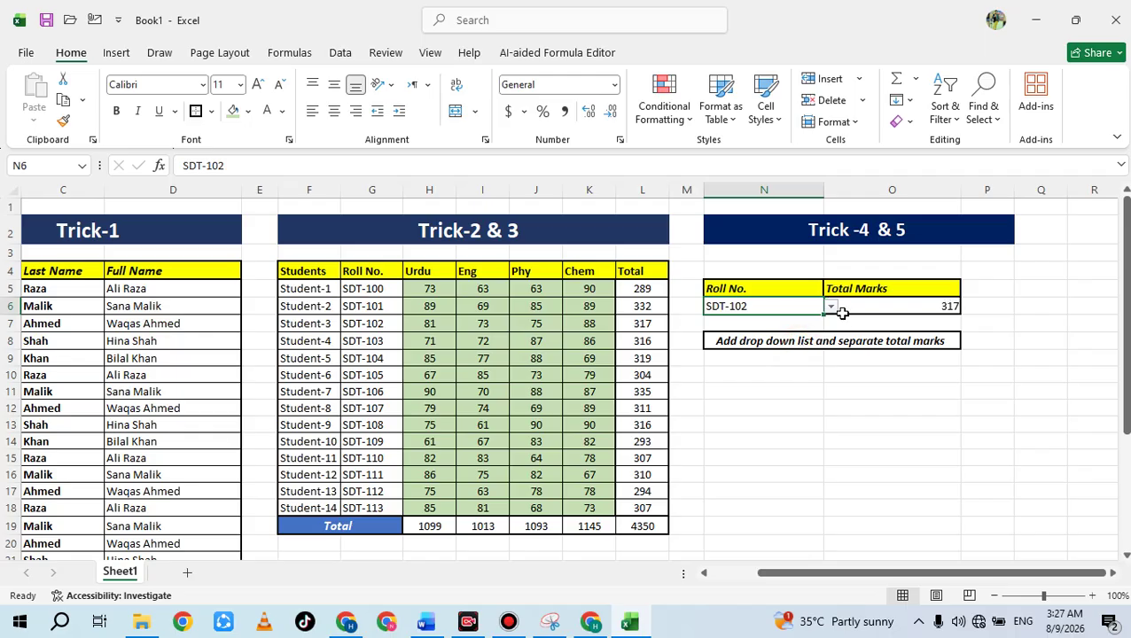
Choose SDT-105 in the Roll No. drop-down and check the returned total against Student-6's row F10:L10.
{"action": "left_click", "coordinate": [831, 306]}
{"action": "left_click", "coordinate": [761, 360]}
{"action": "left_click_drag", "start_coordinate": [312, 359], "coordinate": [634, 393]}
{"action": "left_click", "coordinate": [328, 373]}
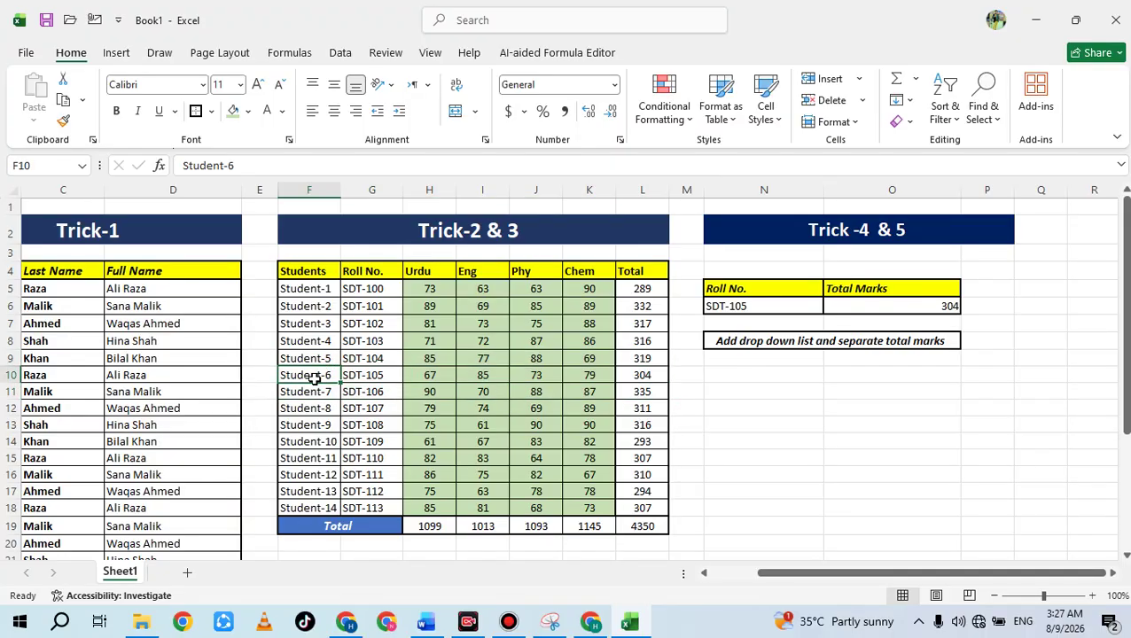
{"action": "left_click_drag", "start_coordinate": [326, 373], "coordinate": [647, 374]}
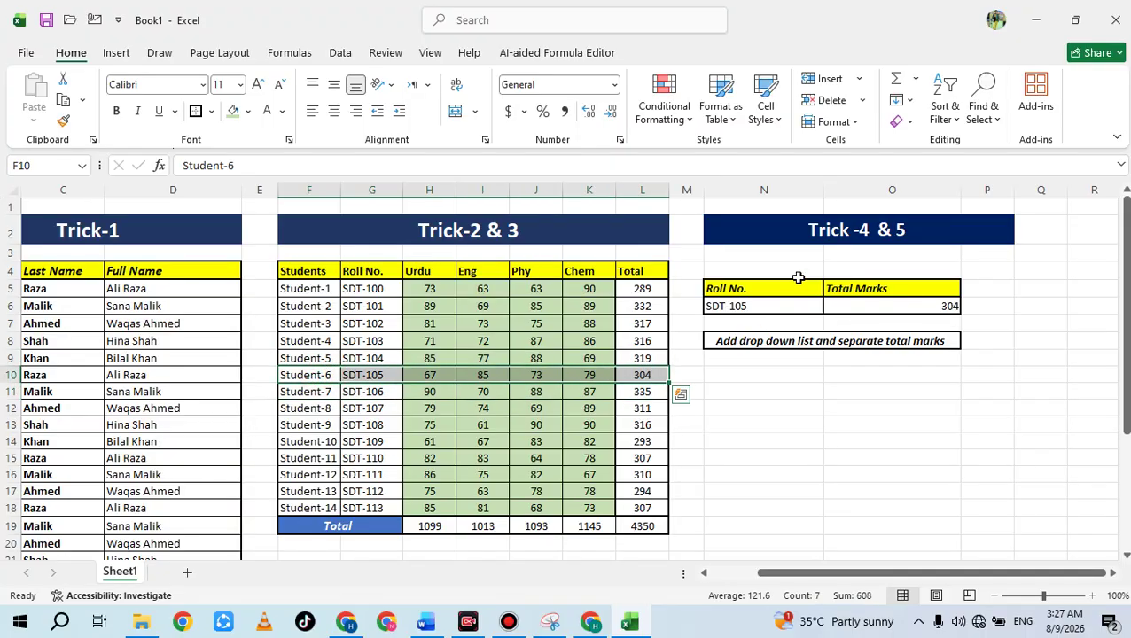
Set the Roll No. drop-down in N6 to SDT-110 to look up that student's total marks.
{"action": "left_click", "coordinate": [793, 305]}
{"action": "left_click", "coordinate": [833, 308]}
{"action": "left_click", "coordinate": [780, 372]}
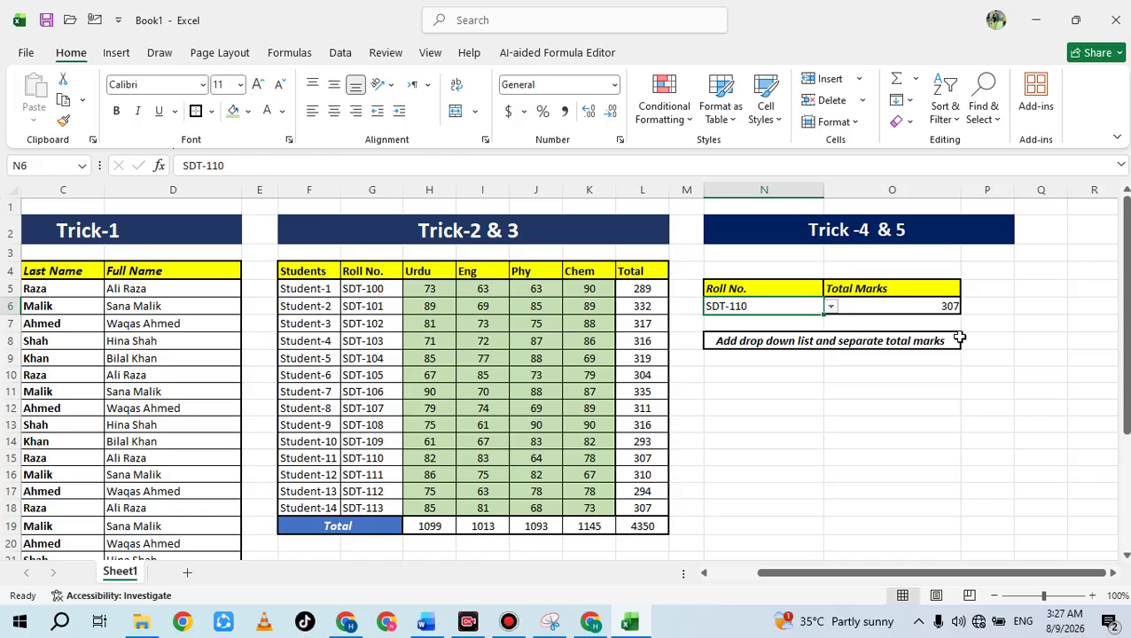
{"action": "left_click_drag", "start_coordinate": [842, 573], "coordinate": [779, 573]}
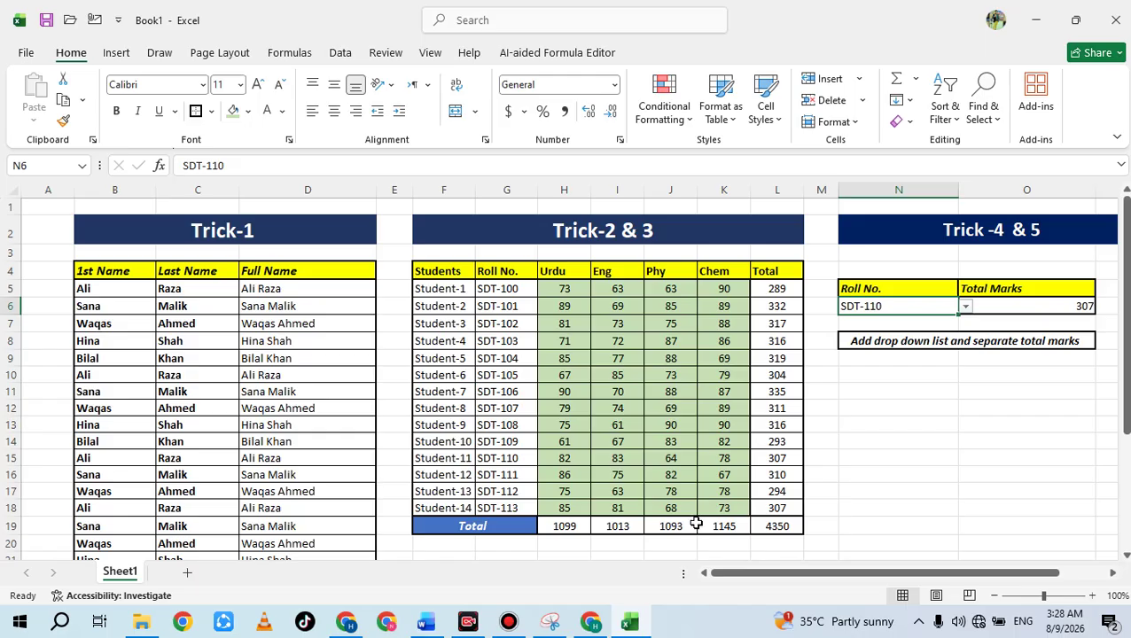